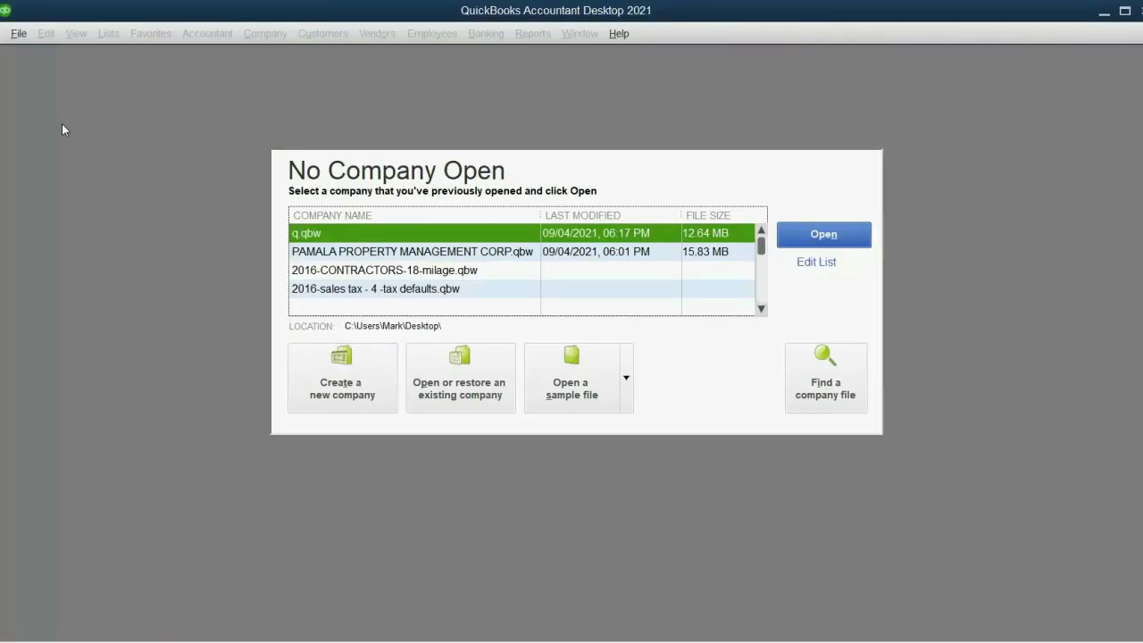
Select the PAMALA PROPERTY MANAGEMENT CORP.qbw file in the recent company files list
click(331, 251)
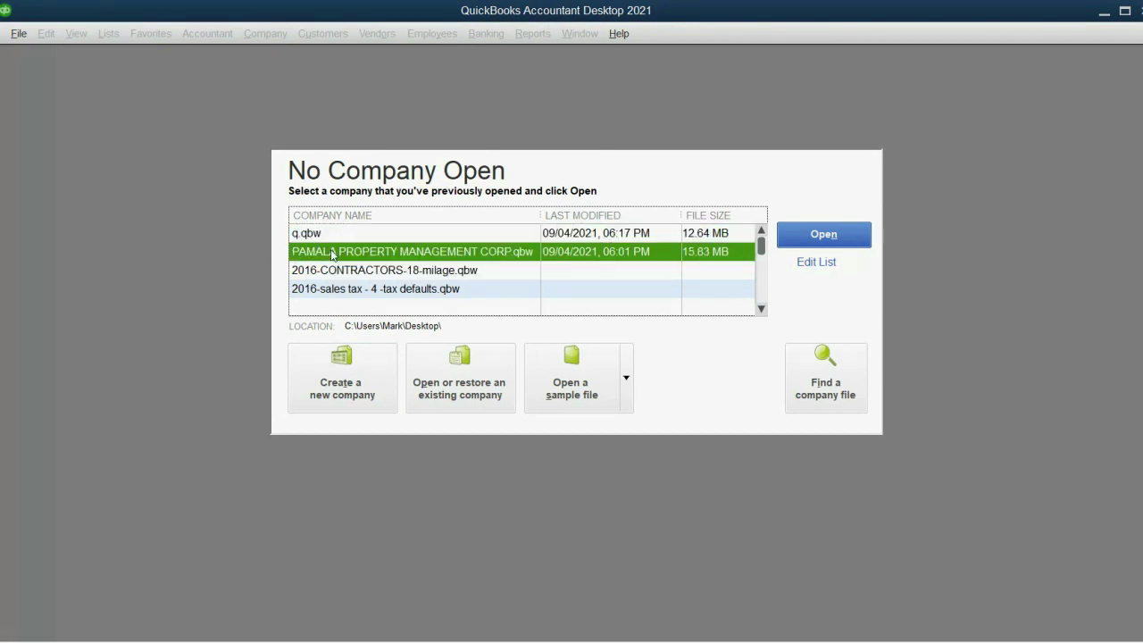
click(337, 270)
click(335, 252)
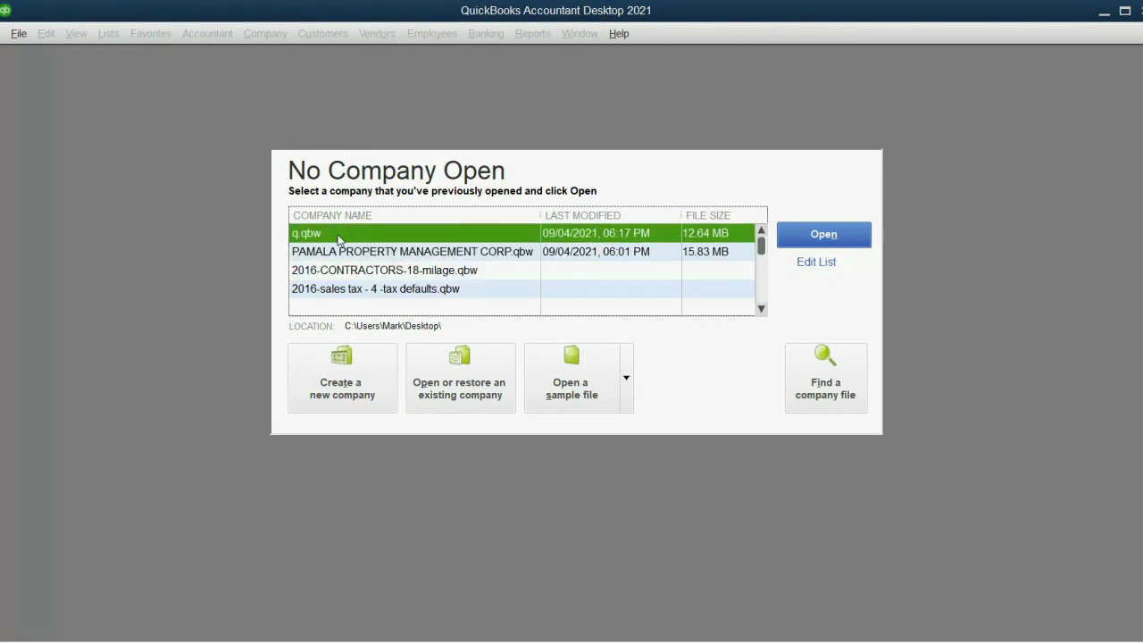
Start a new company setup for yourself as admin and postpone the Intuit sign-in
click(19, 34)
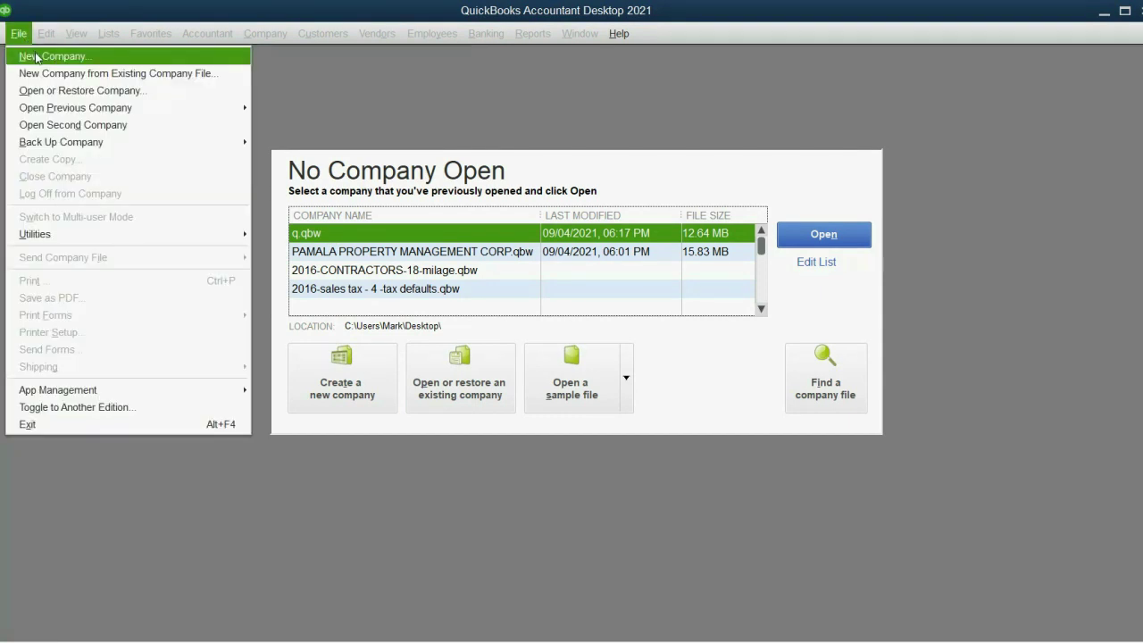
click(36, 57)
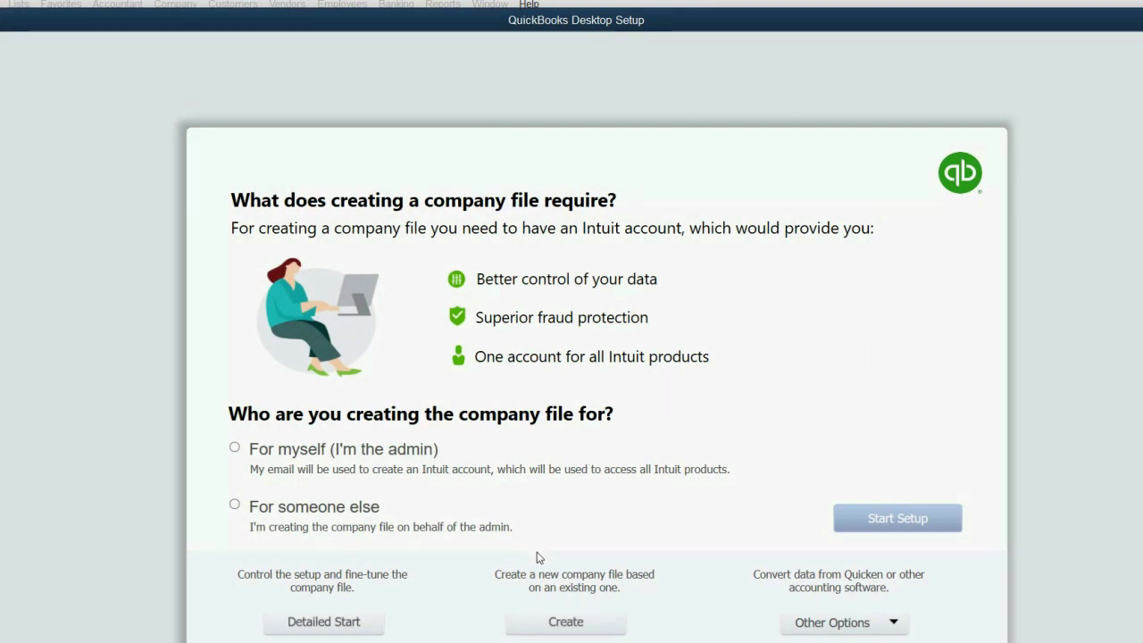
click(277, 454)
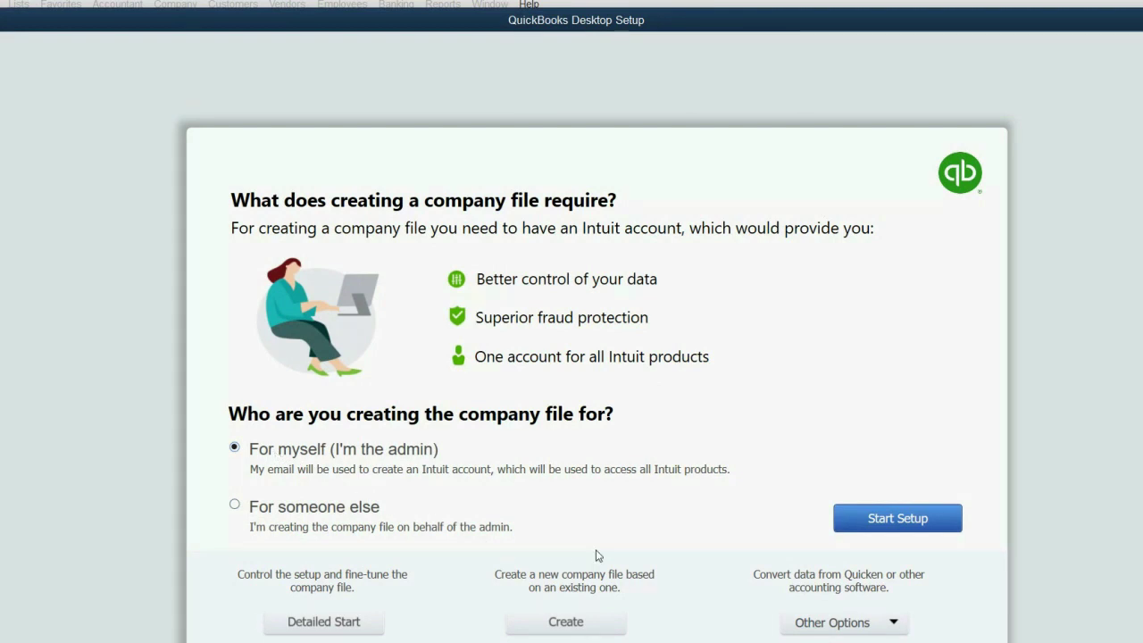
click(895, 519)
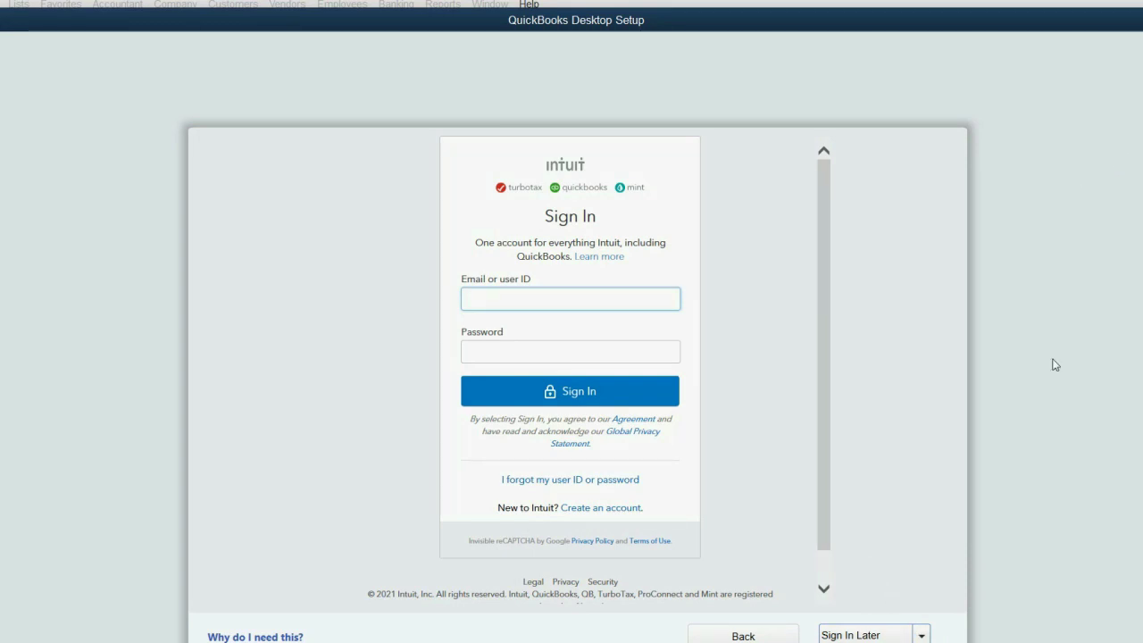
click(850, 635)
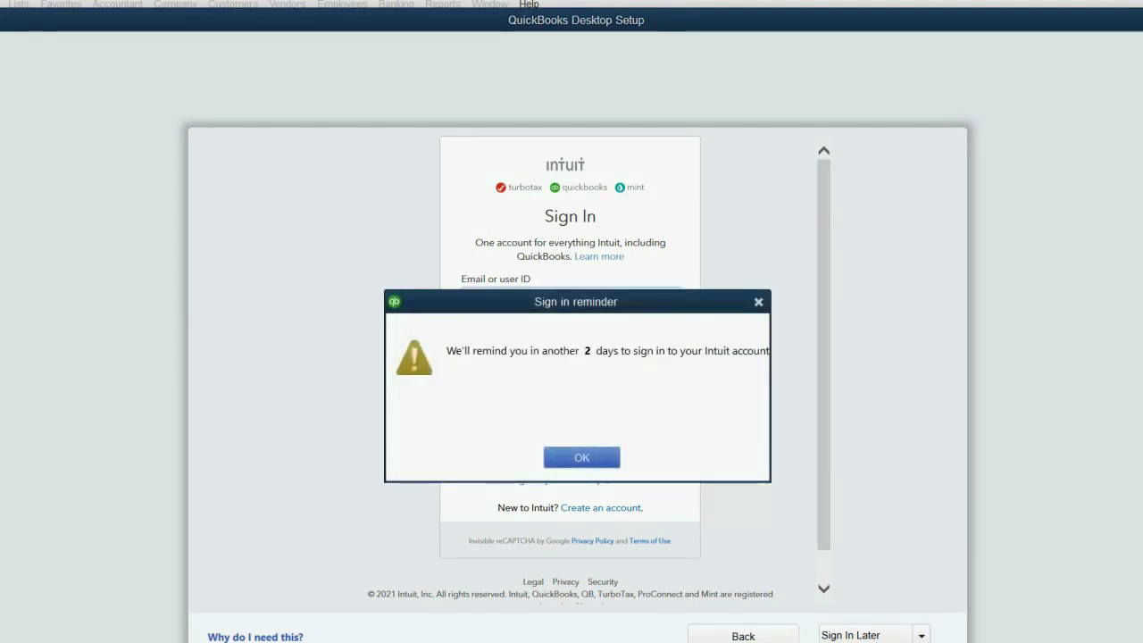
click(605, 460)
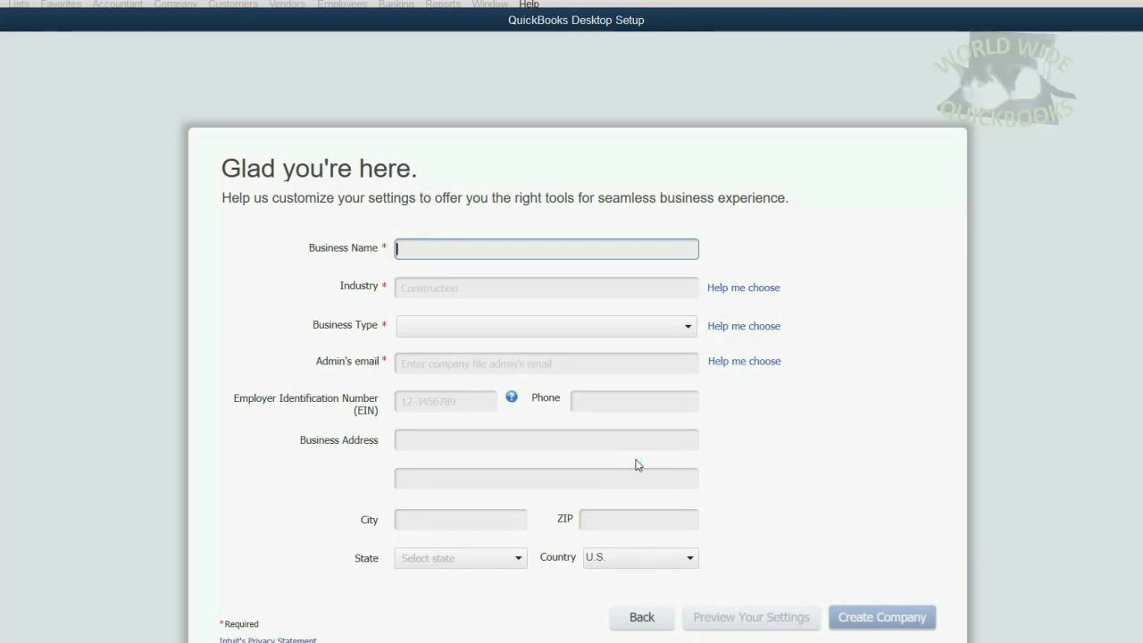
Enter PAMELA PROPERTY MANAGEMENT CO as the Business Name
text(PAMELA PROPERTY M)
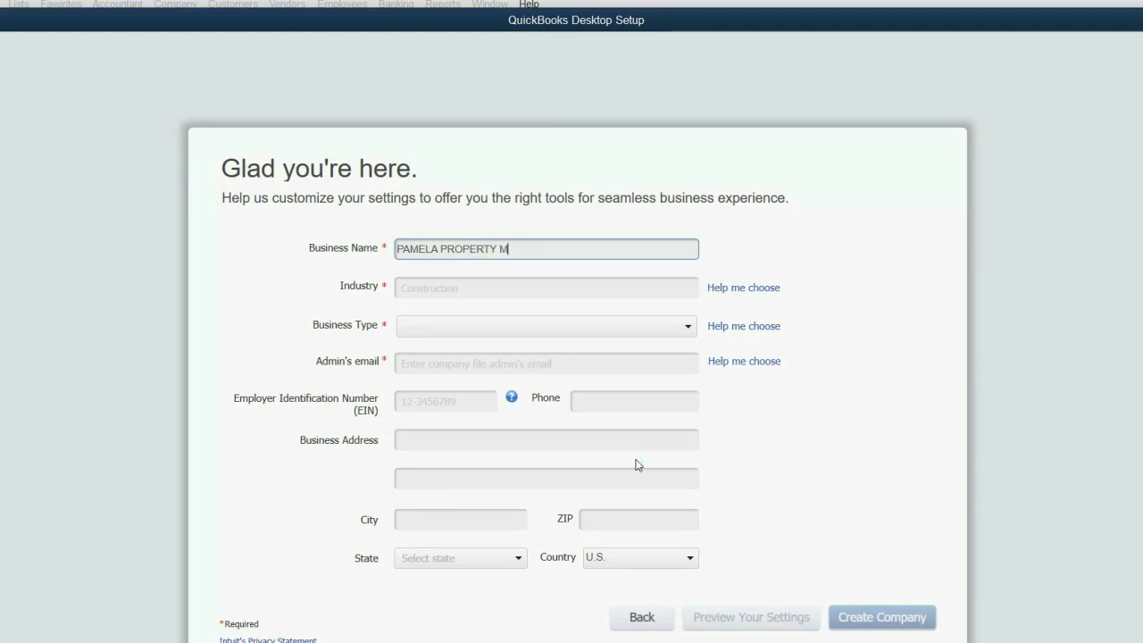
text(ANAGEMENT C)
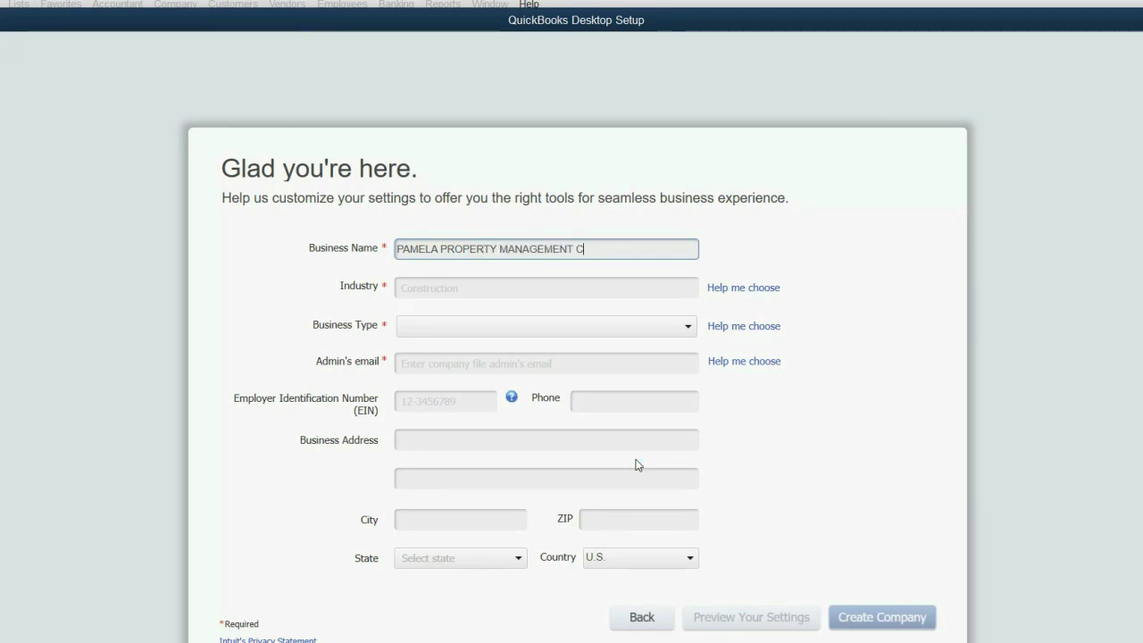
text(O)
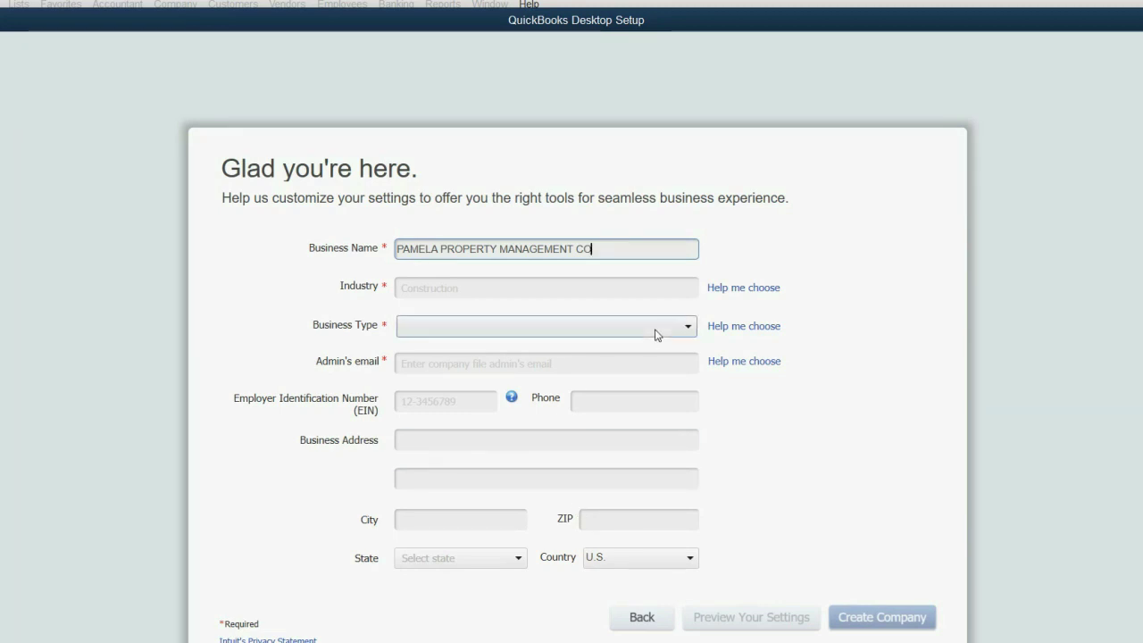
Choose Other/None as the company's industry
click(728, 290)
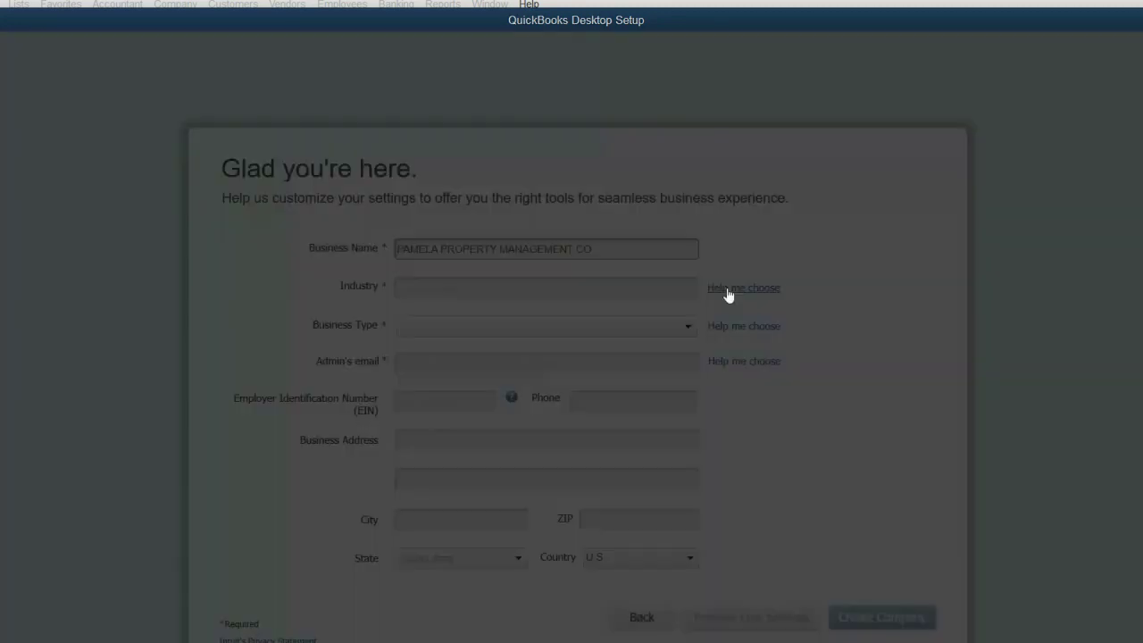
drag(569, 372, 566, 471)
click(436, 483)
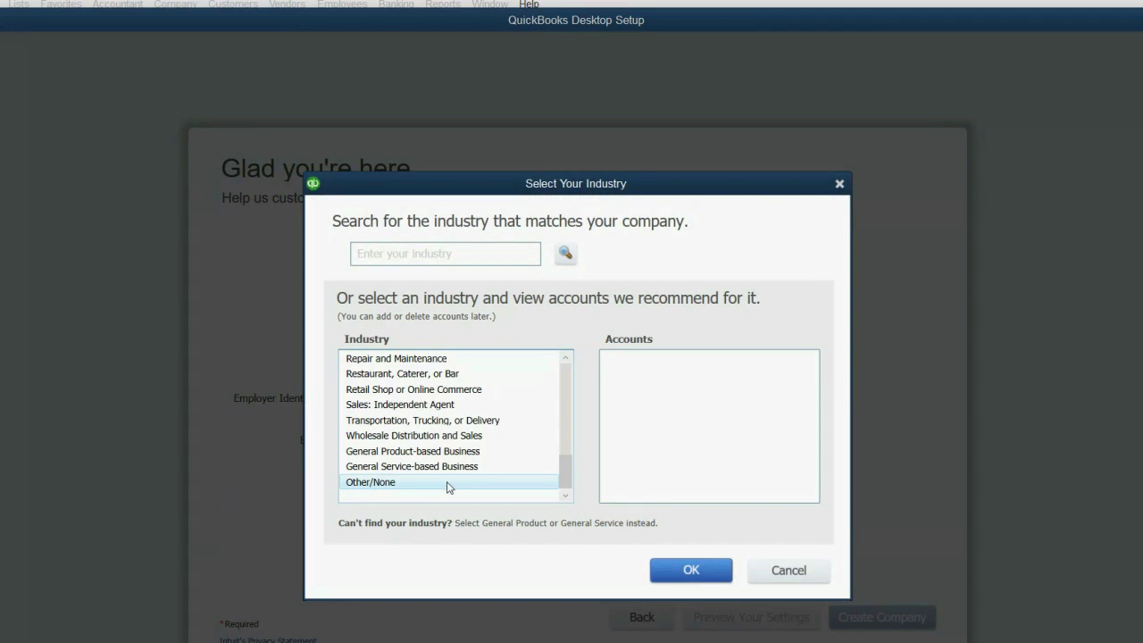
drag(565, 473, 551, 492)
click(482, 484)
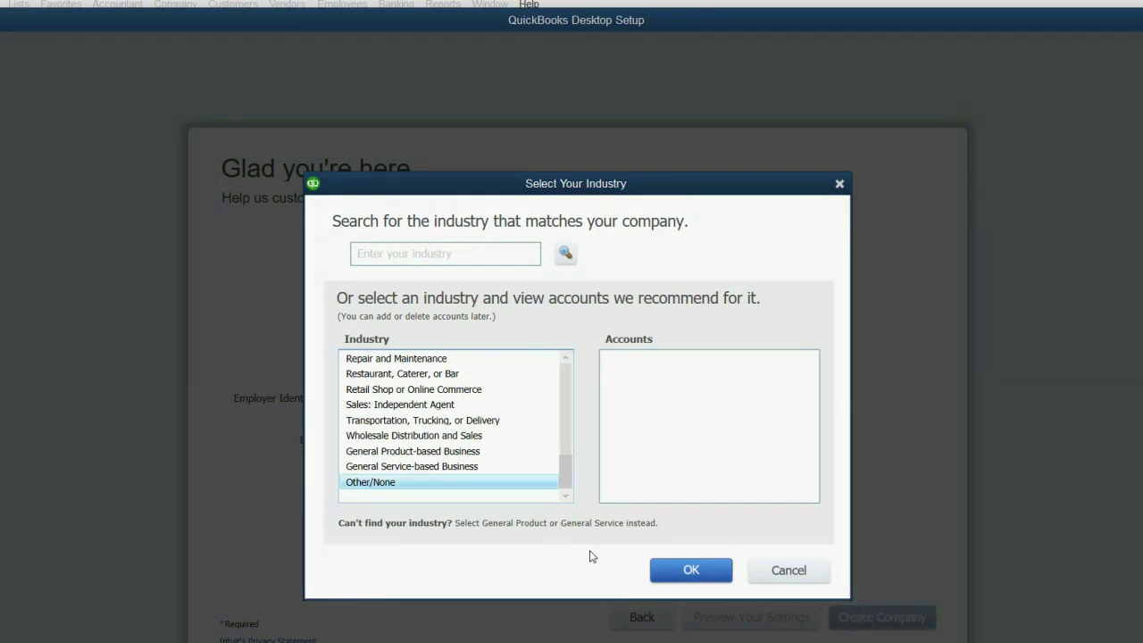
click(668, 576)
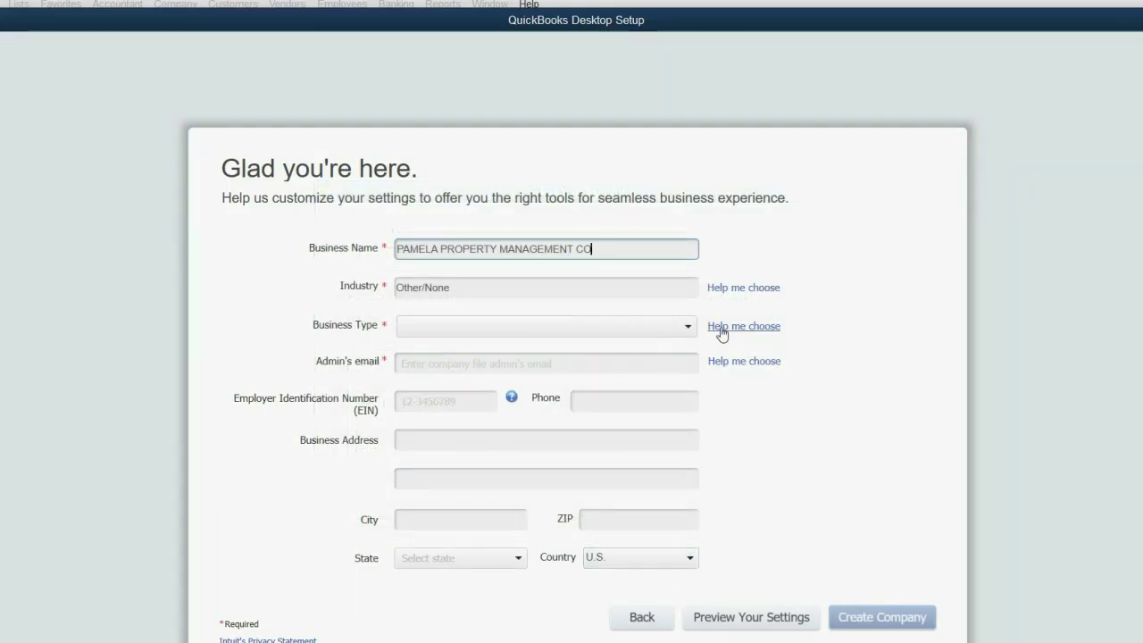
Choose Other / None as the business type
click(730, 327)
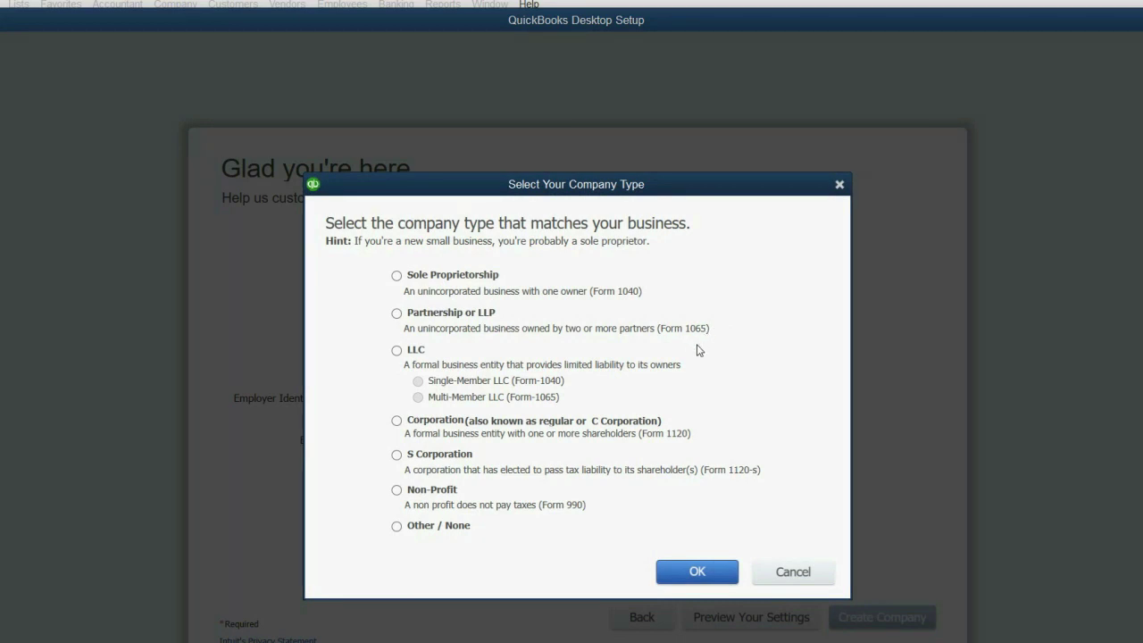
click(451, 527)
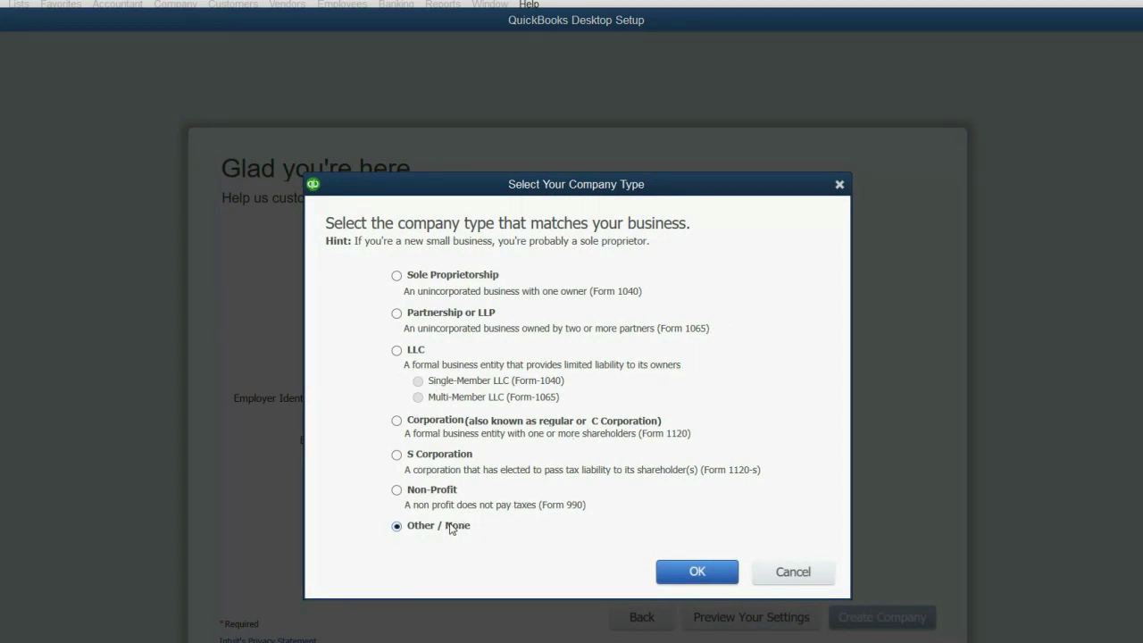
click(686, 573)
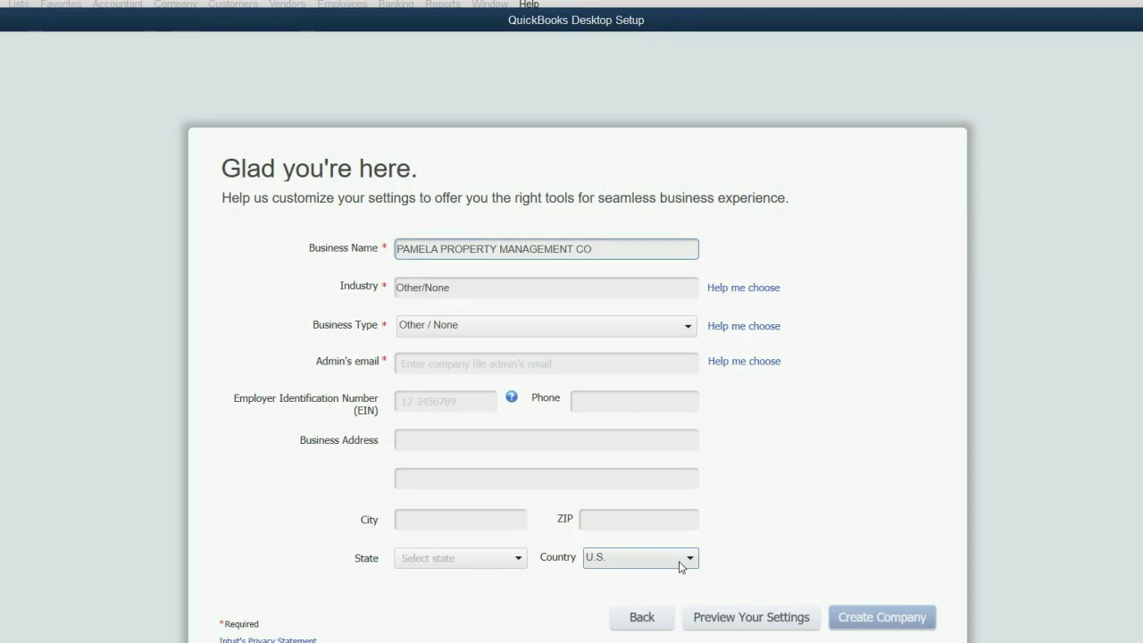
Enter the administrator's e-mail address, leaving the address, city, ZIP and EIN fields empty
click(529, 365)
click(530, 359)
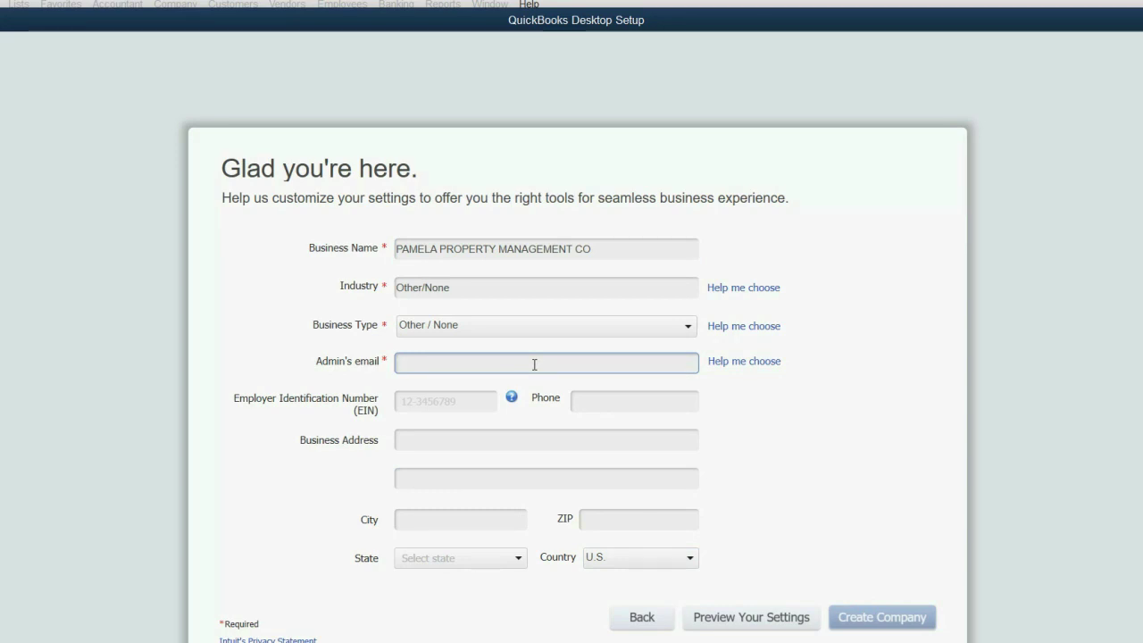
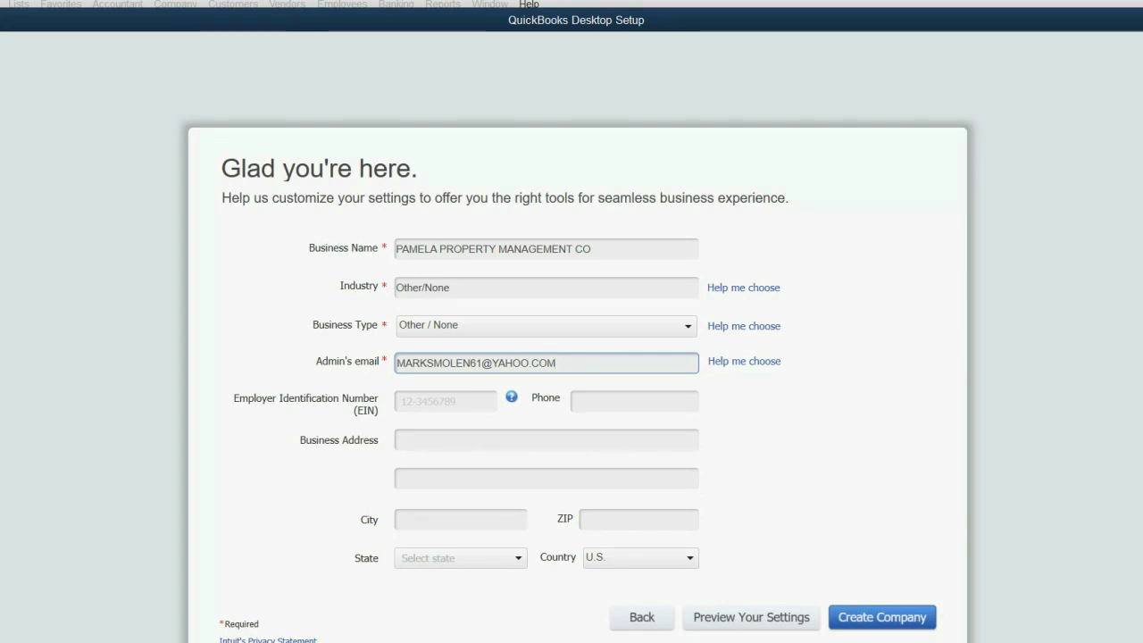
click(547, 441)
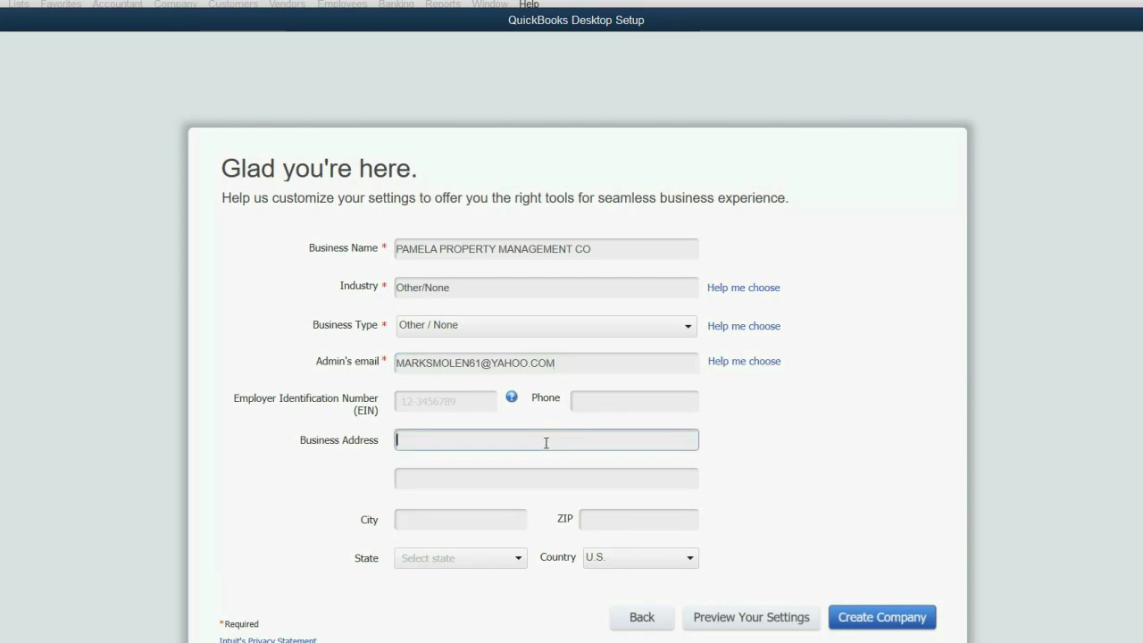
click(524, 483)
click(464, 518)
click(608, 521)
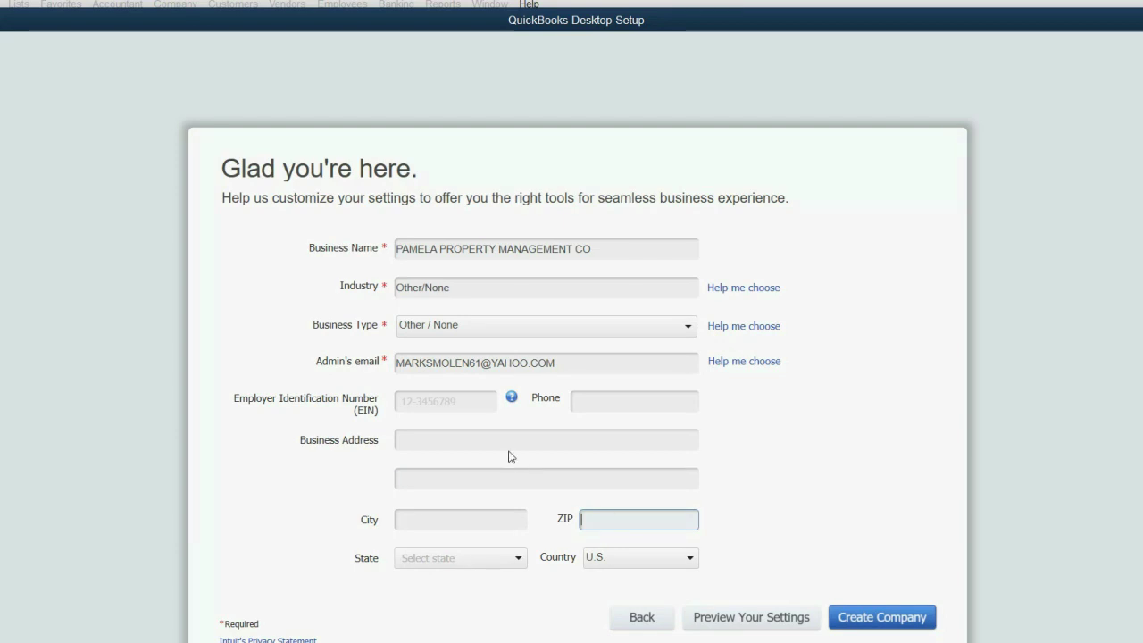
click(478, 402)
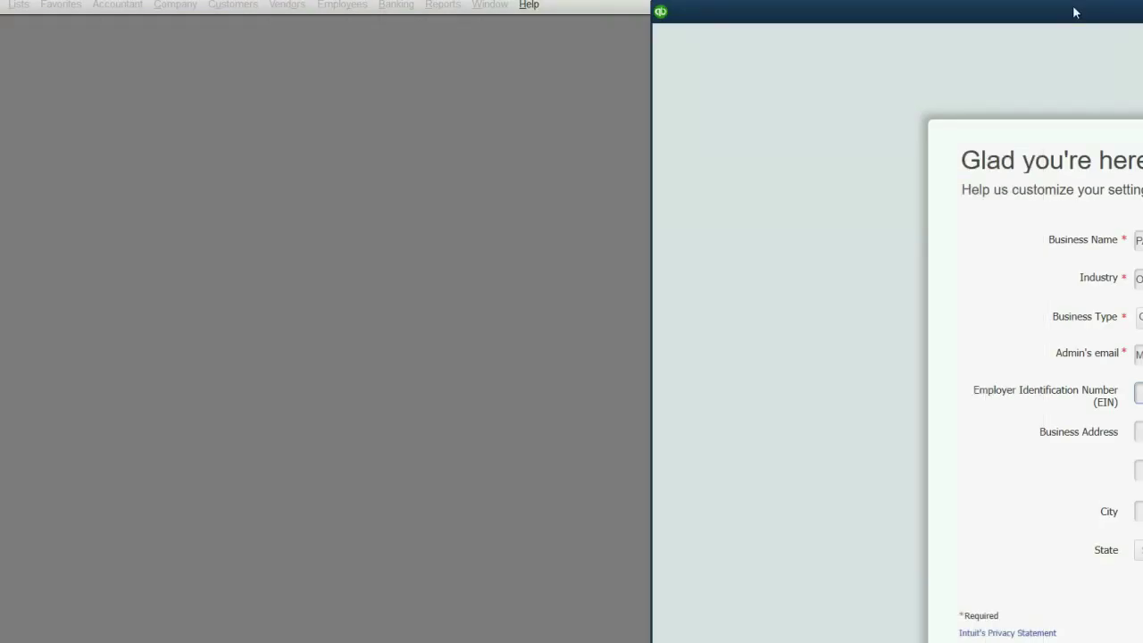
Preview the company settings, keep the Desktop as the file location, and accept the preview
double_click(1074, 13)
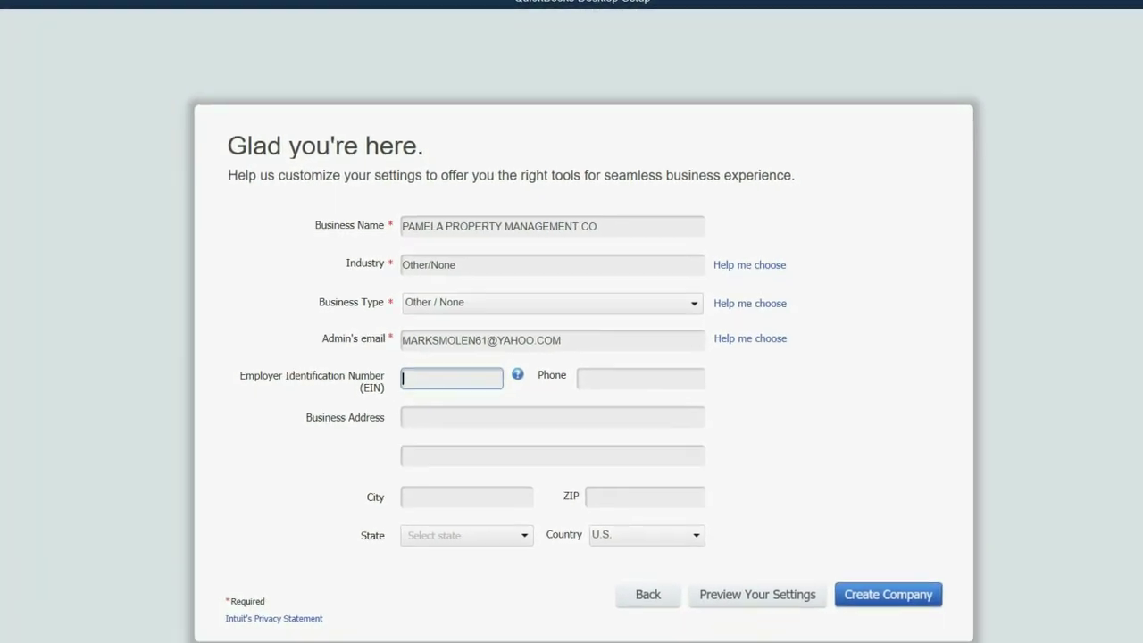
click(723, 610)
click(752, 591)
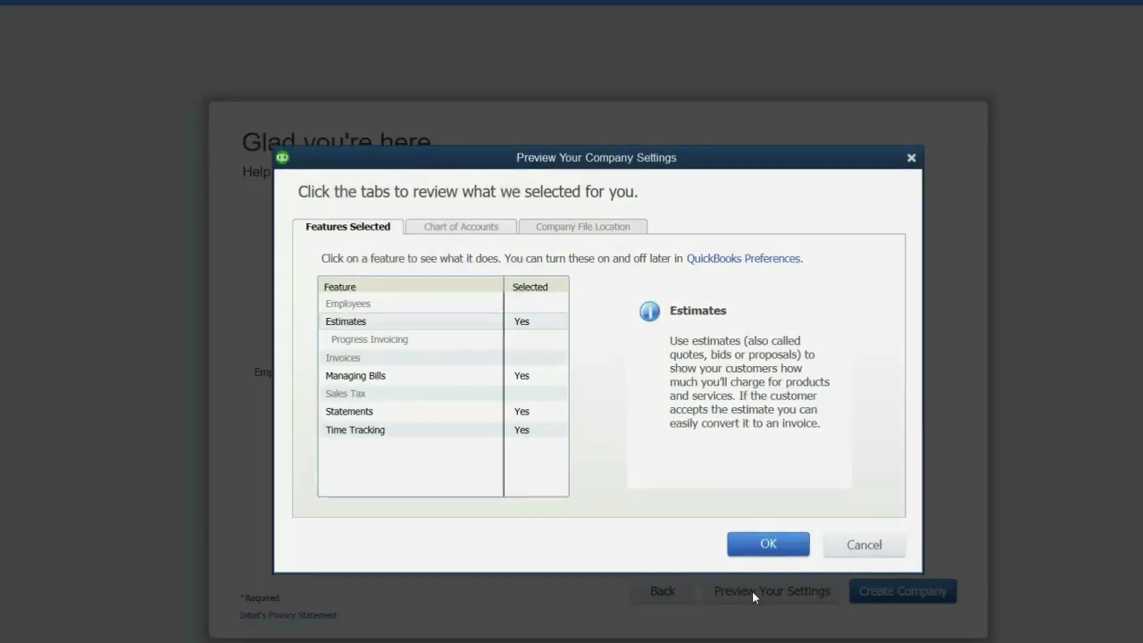
click(583, 228)
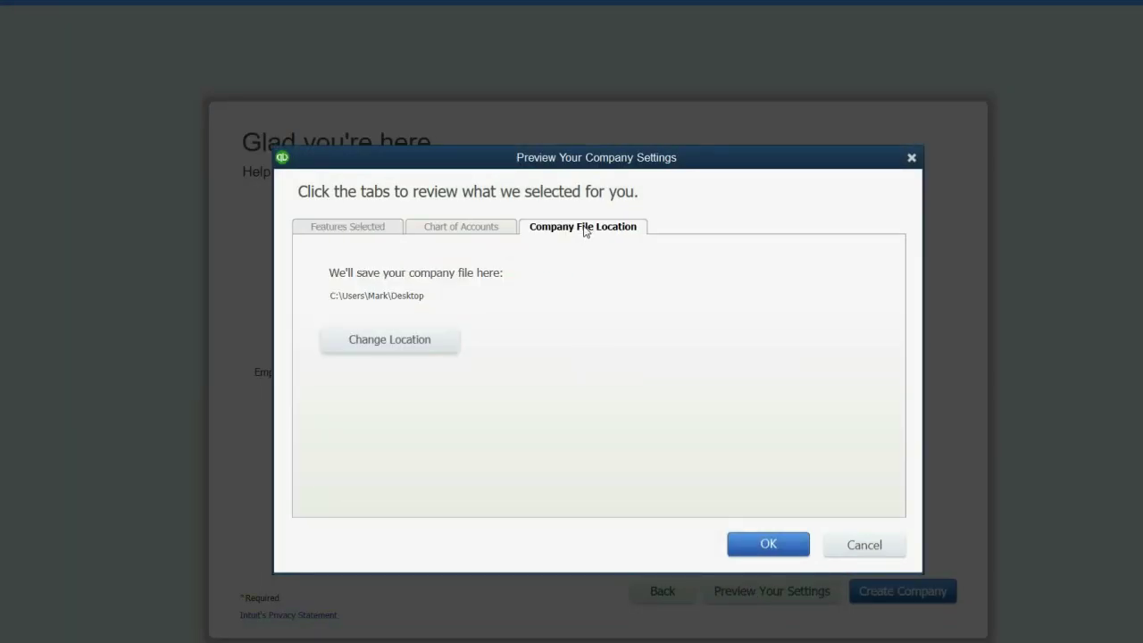
click(423, 345)
double_click(513, 355)
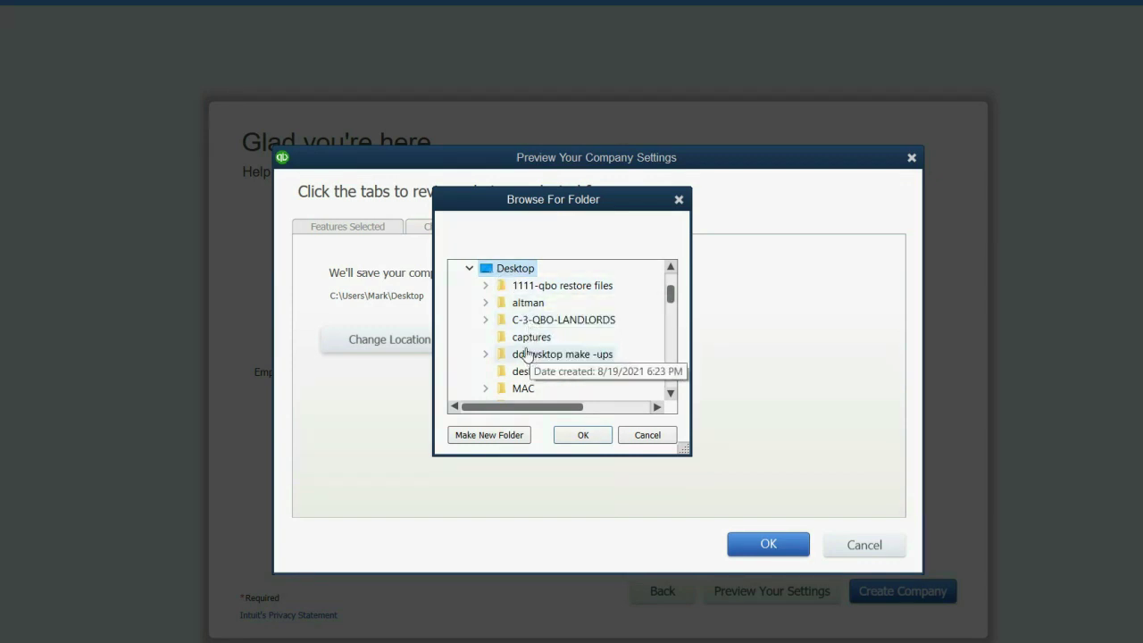
click(571, 437)
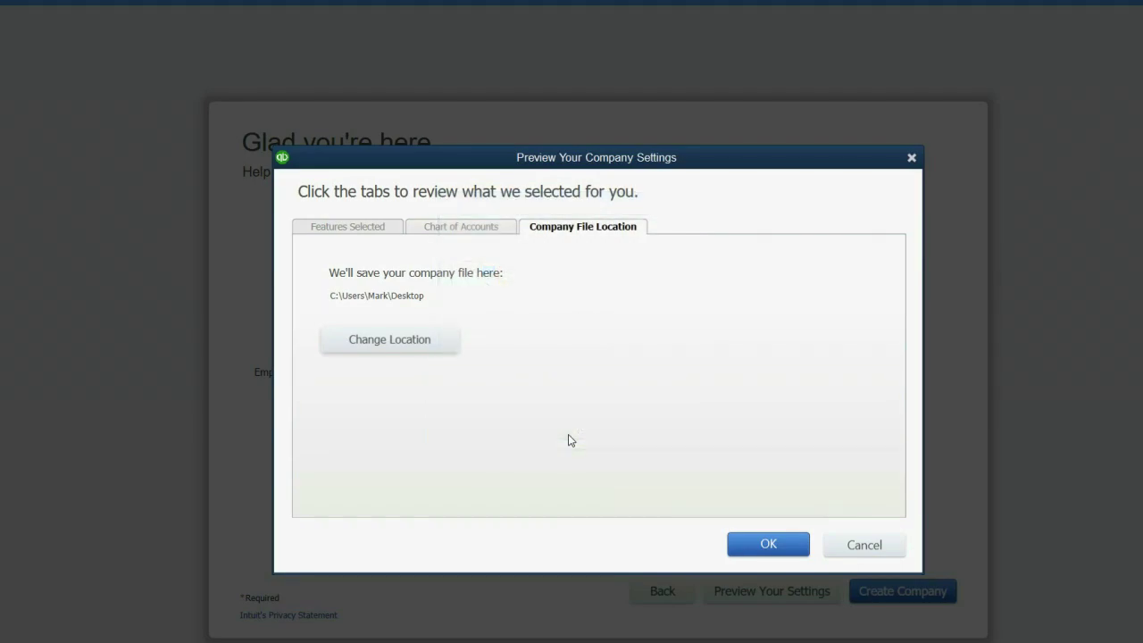
click(776, 546)
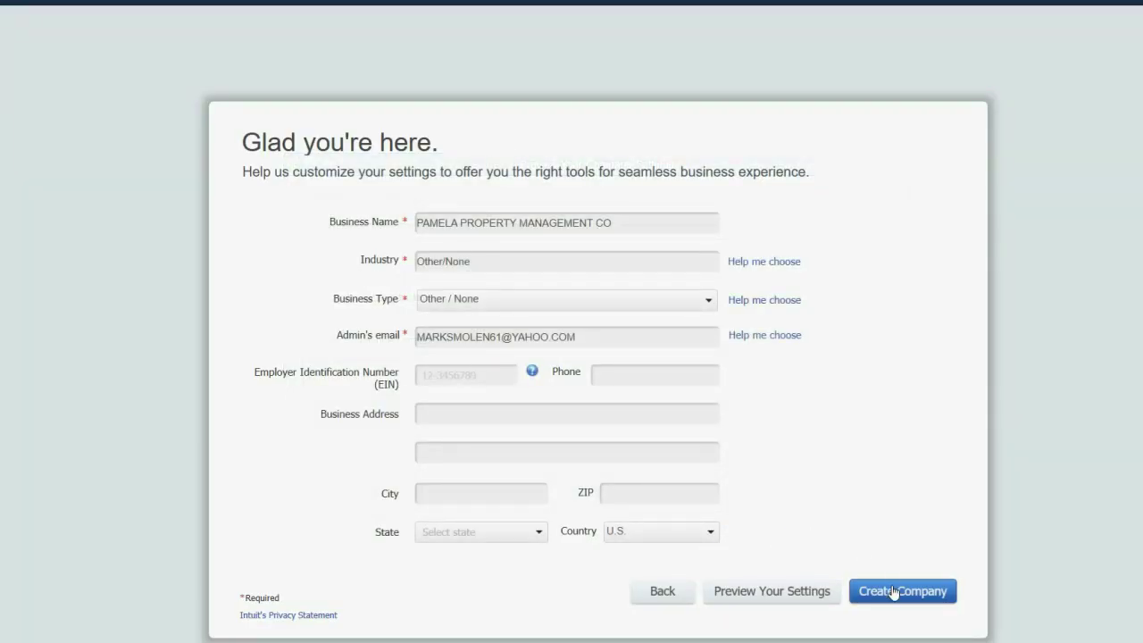
Create the PAMELA PROPERTY MANAGEMENT CO company file from the completed setup form
click(613, 223)
drag(613, 222, 613, 223)
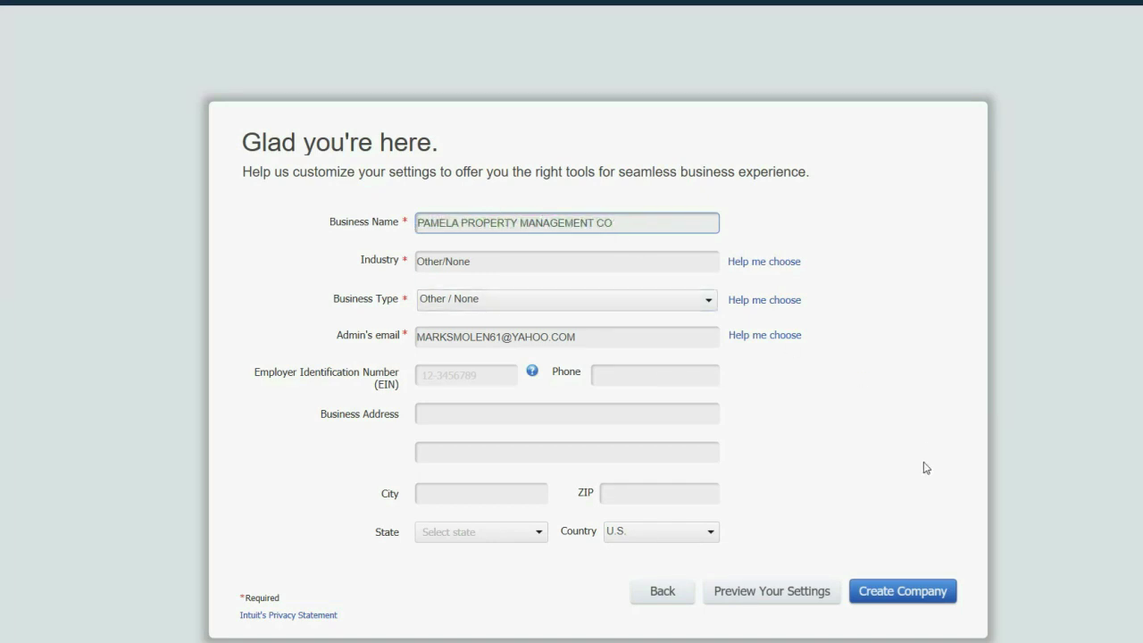
click(904, 596)
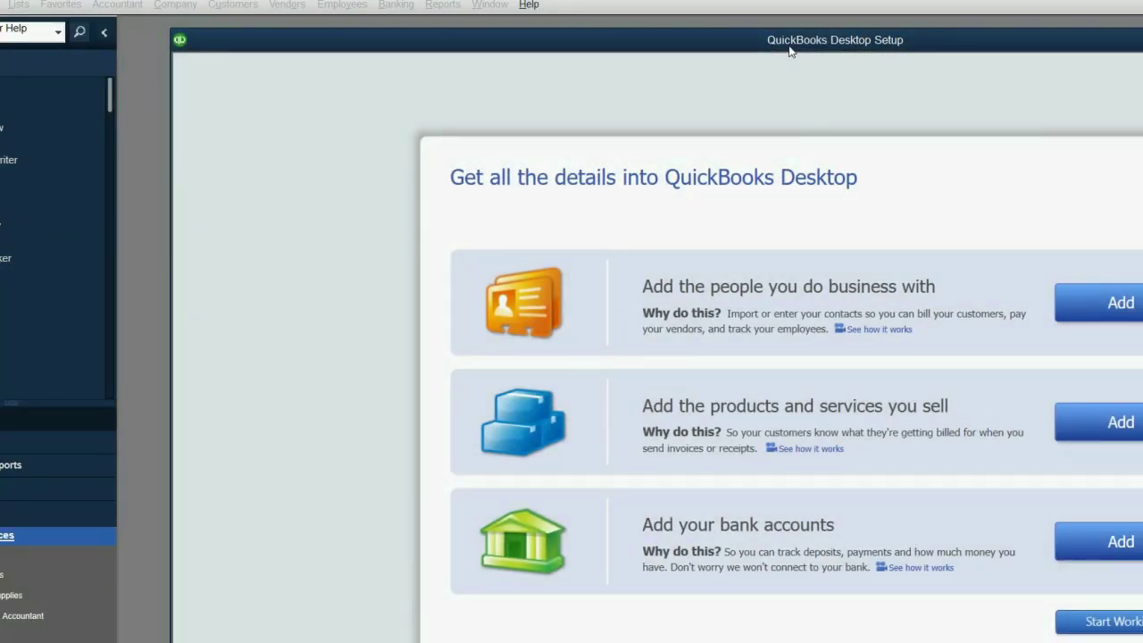
Skip adding details with Start Working and close the New Feature Tour
double_click(790, 47)
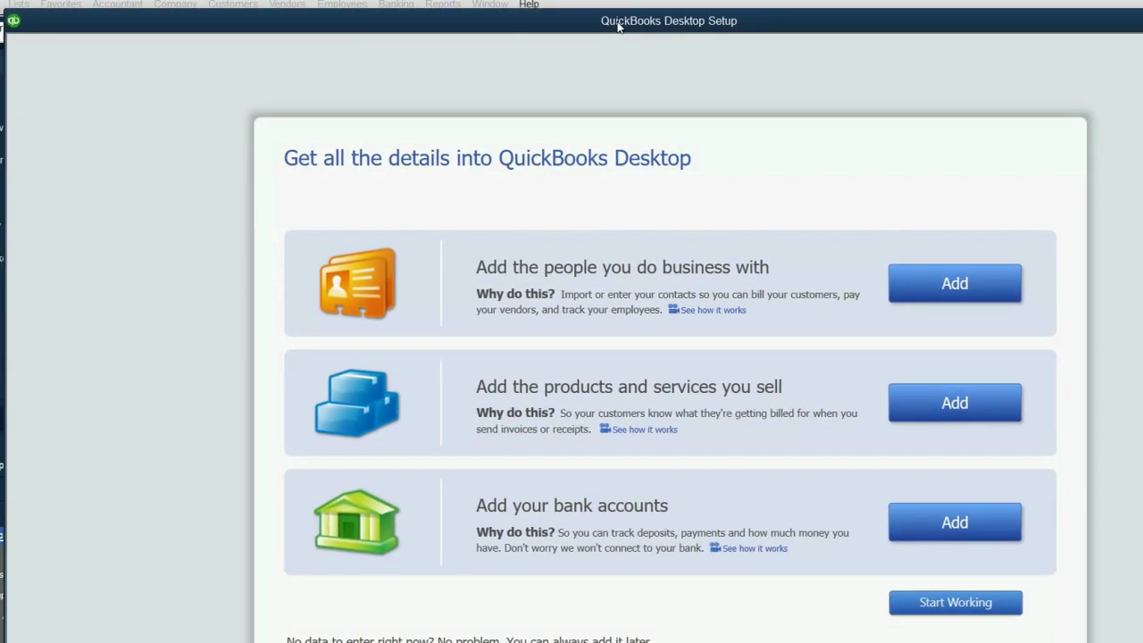
click(979, 605)
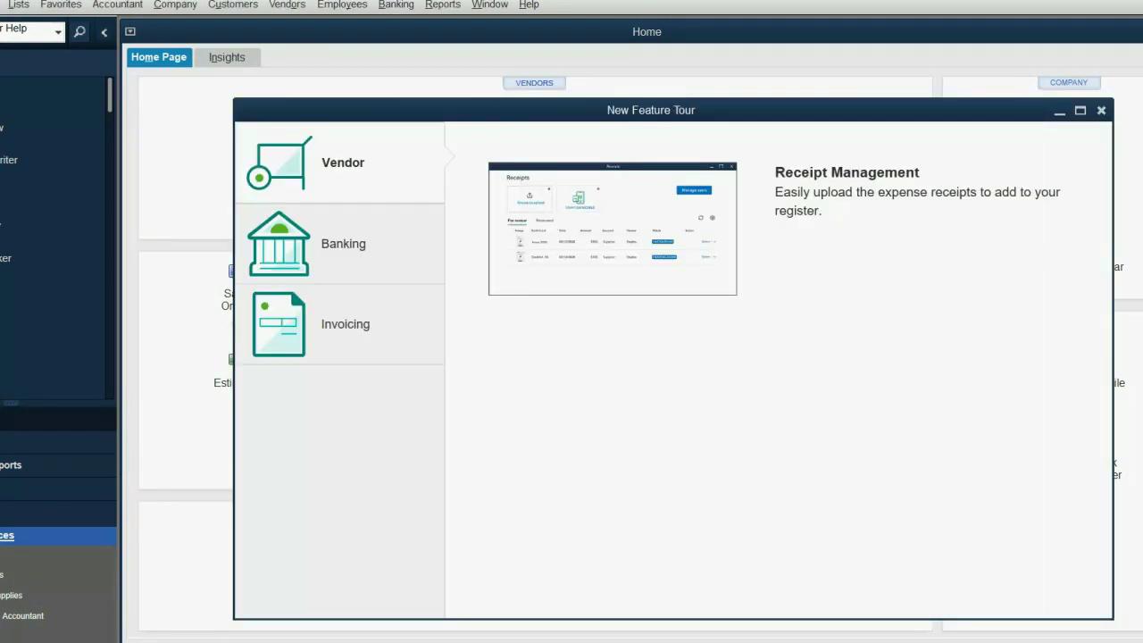
click(1102, 110)
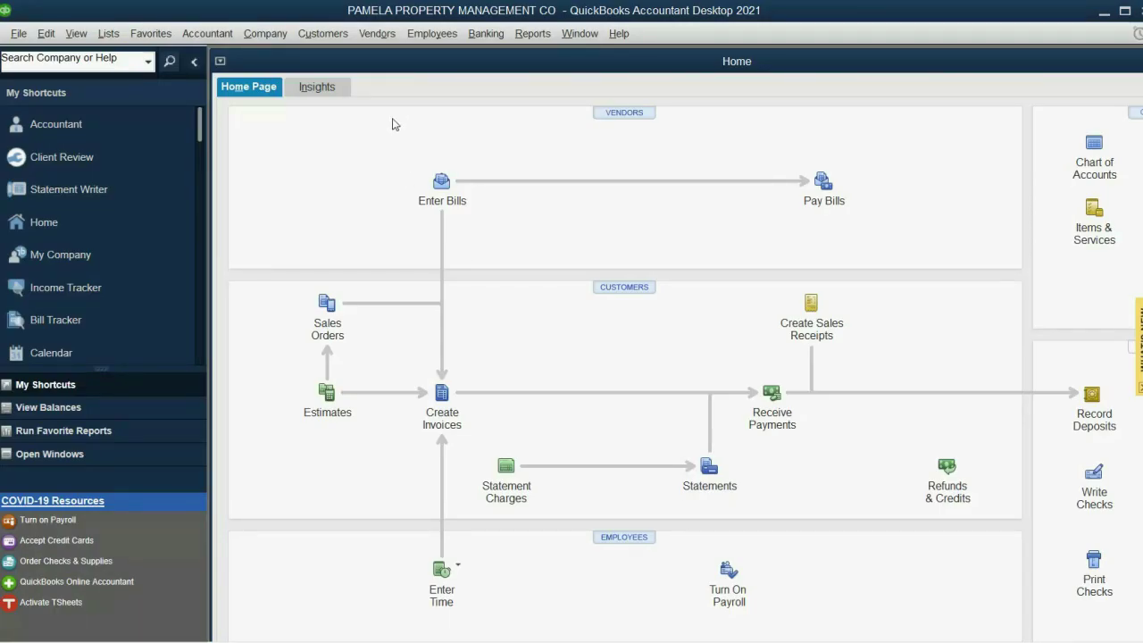
Enter the company's street address in My Company contact info, declining a separate legal-address update
click(266, 36)
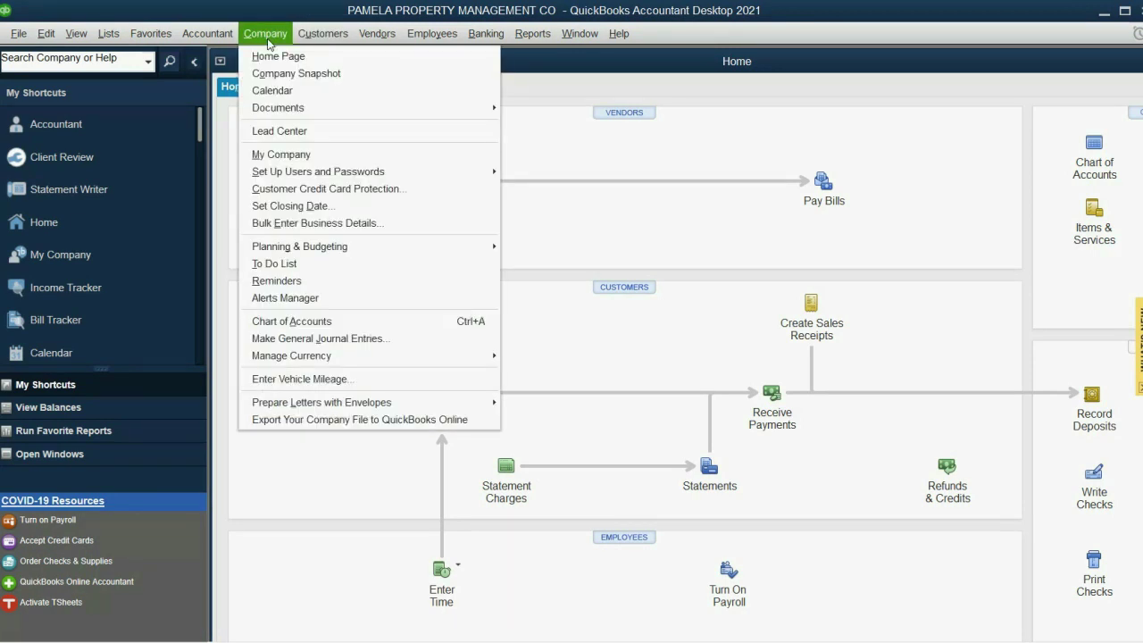
click(311, 154)
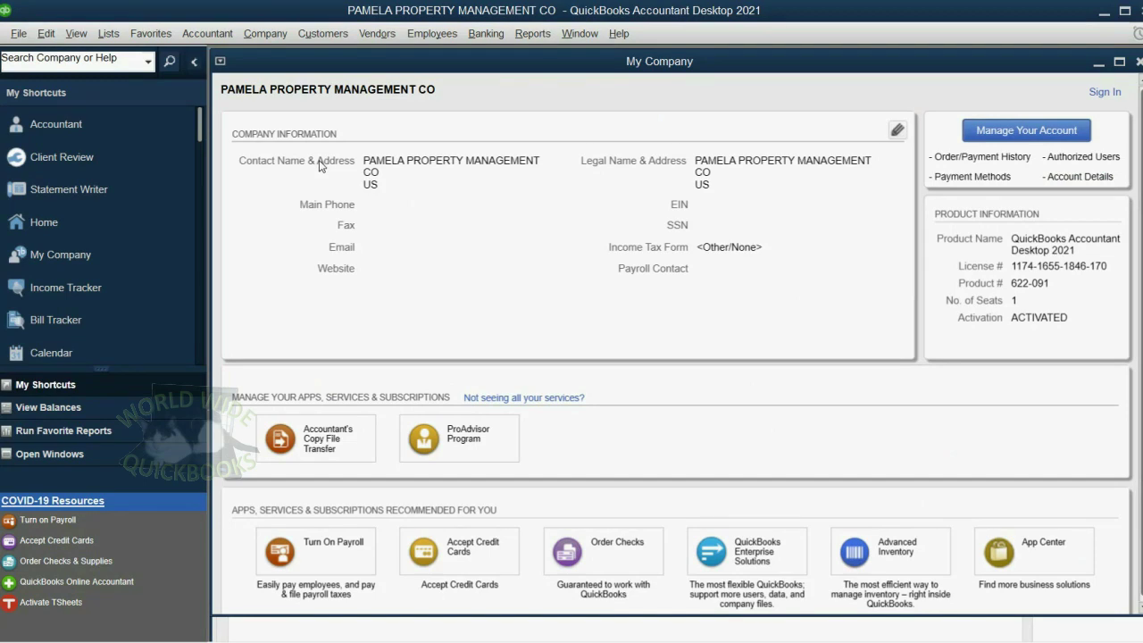
click(897, 131)
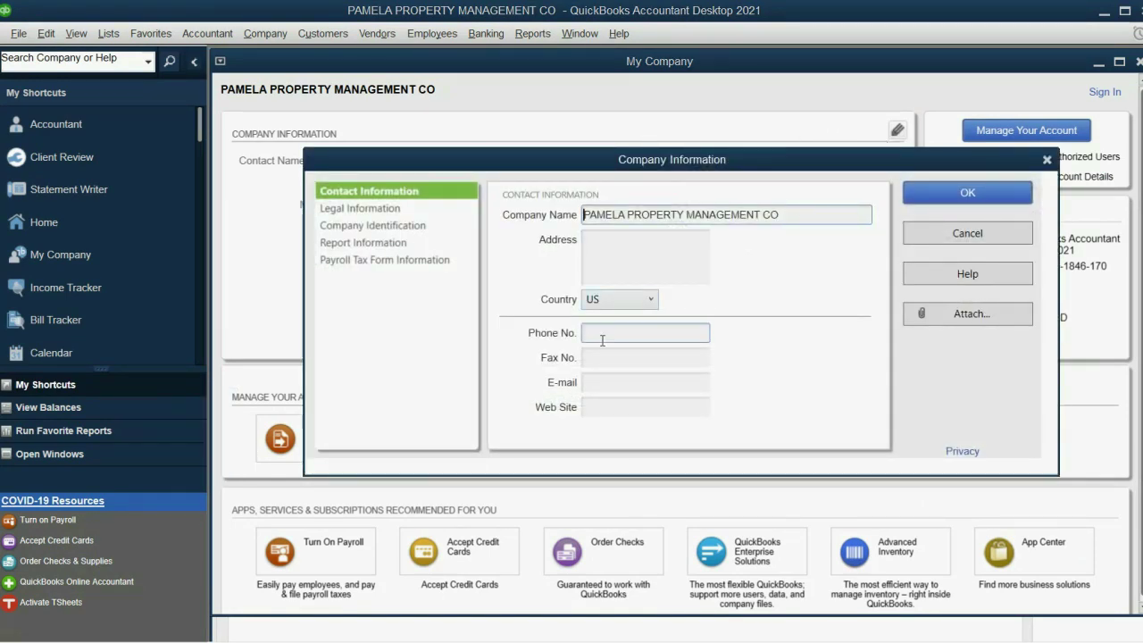
click(624, 251)
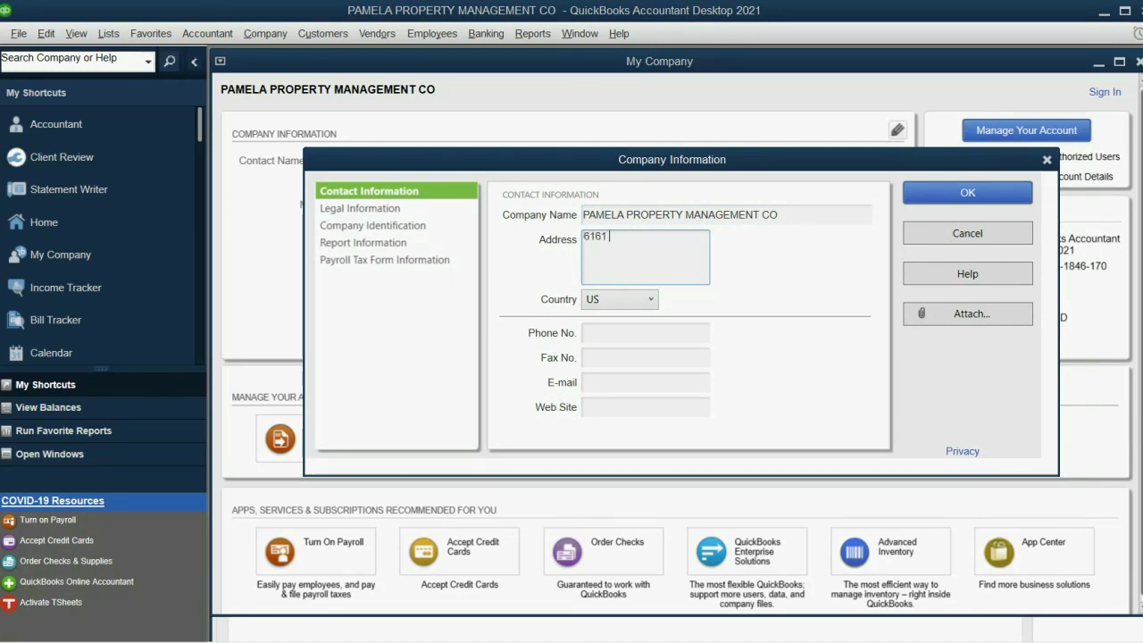
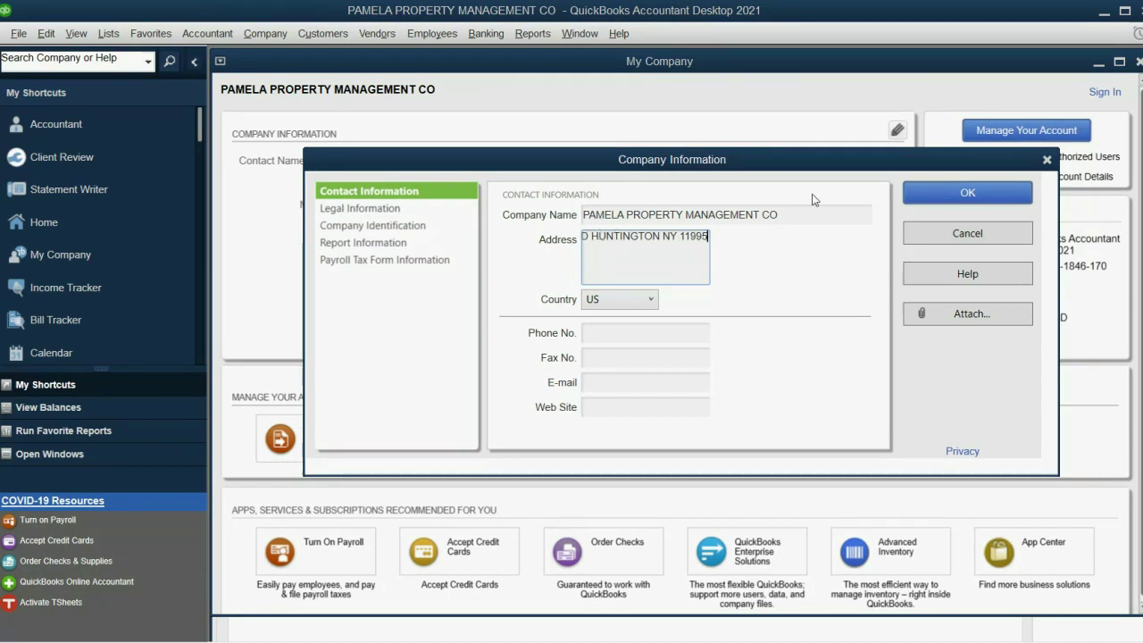
click(943, 192)
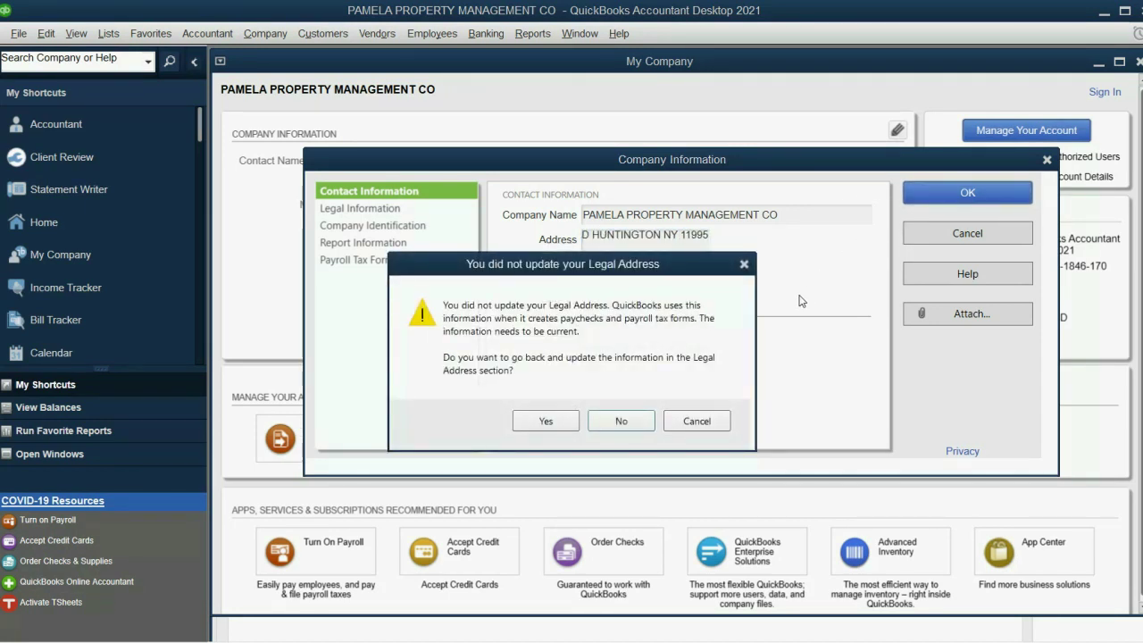
click(611, 421)
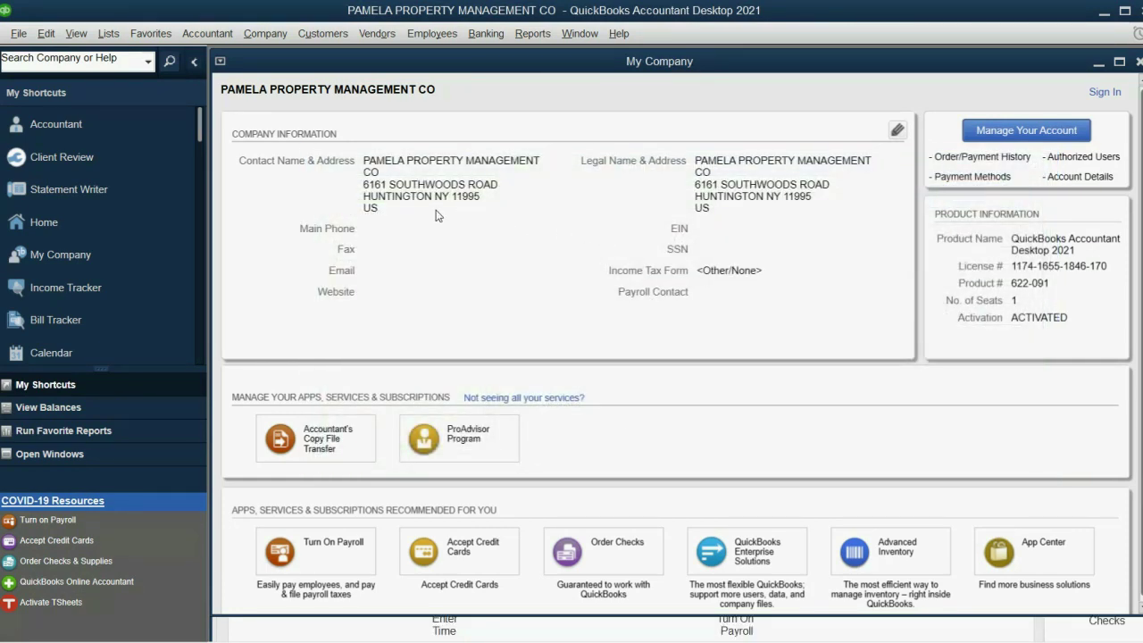
click(898, 131)
click(950, 234)
Open Preferences and browse categories from Calendar through Sales & Customers
click(47, 36)
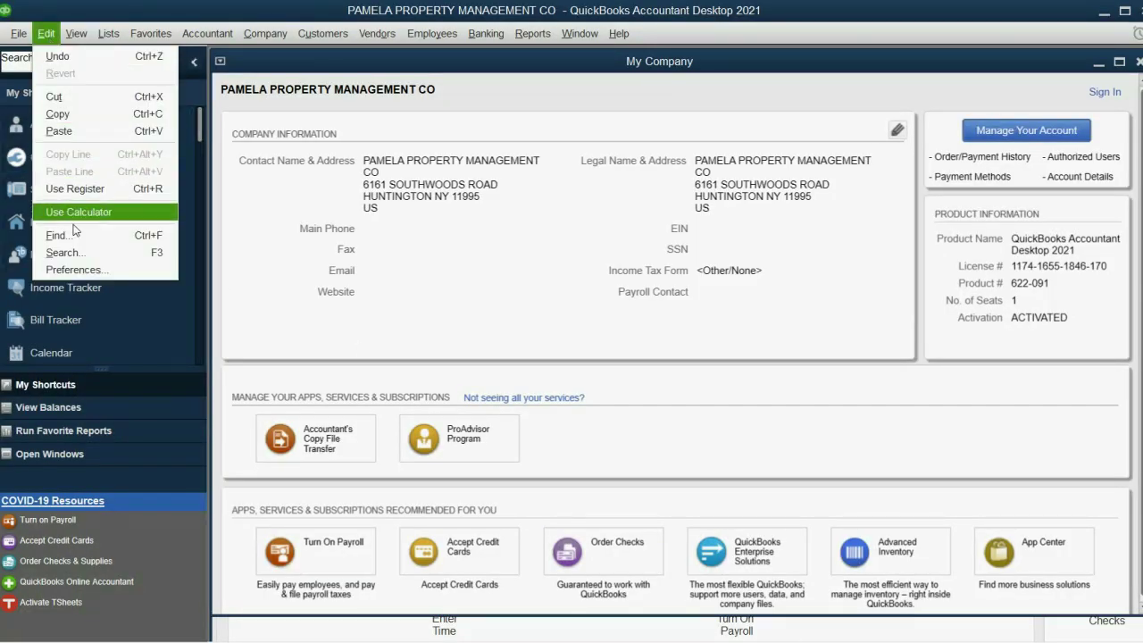
click(75, 268)
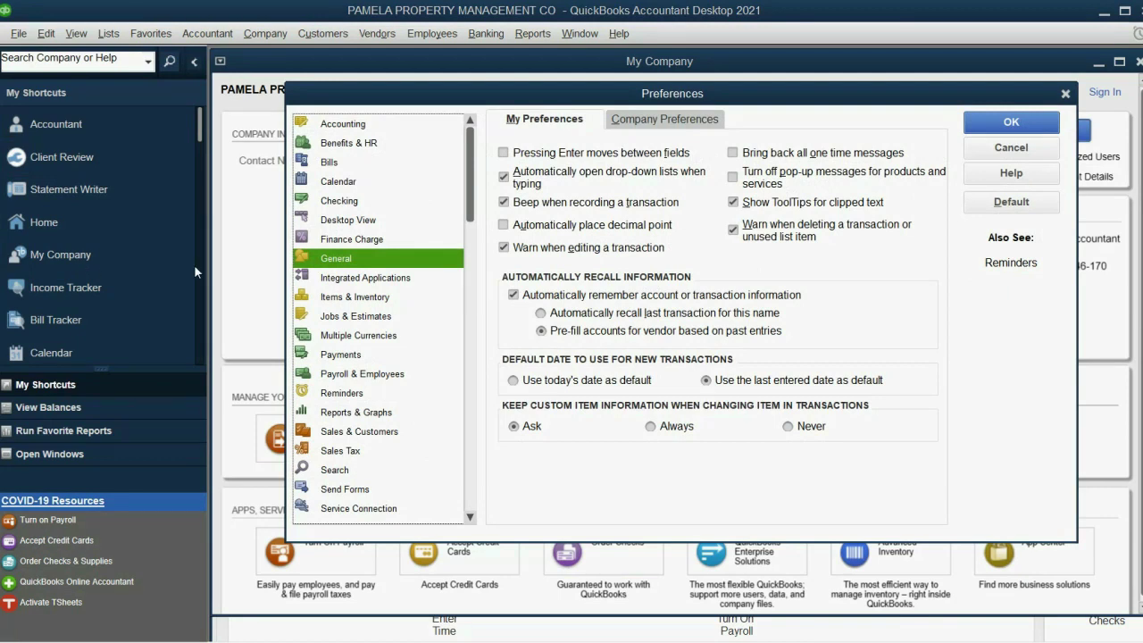
drag(459, 87, 427, 89)
click(312, 184)
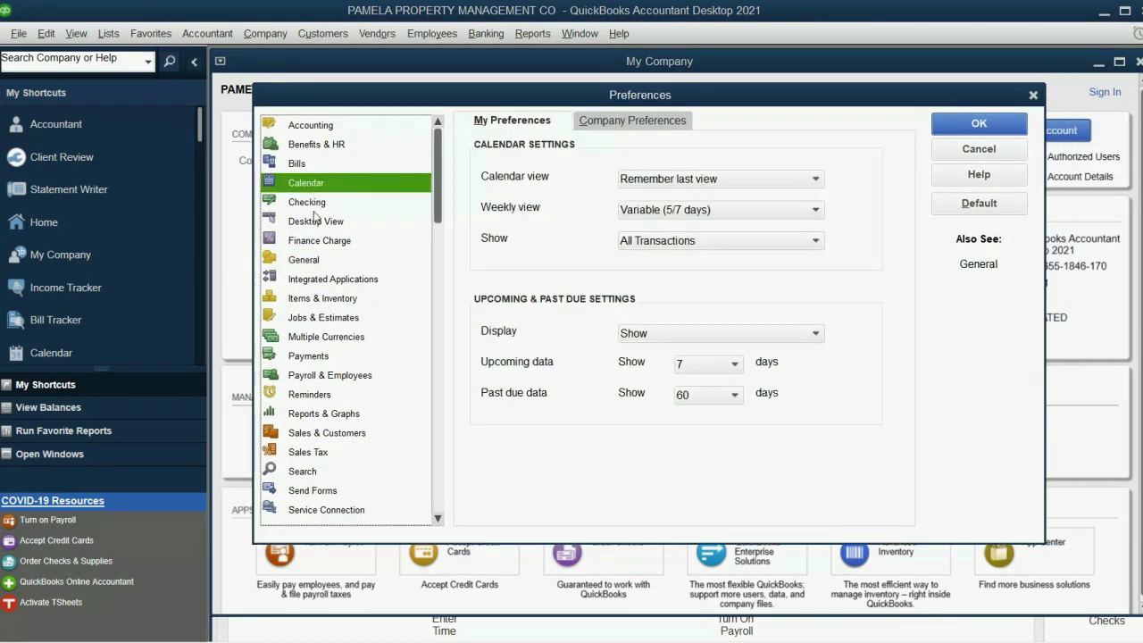
click(309, 202)
click(321, 279)
click(320, 318)
click(321, 357)
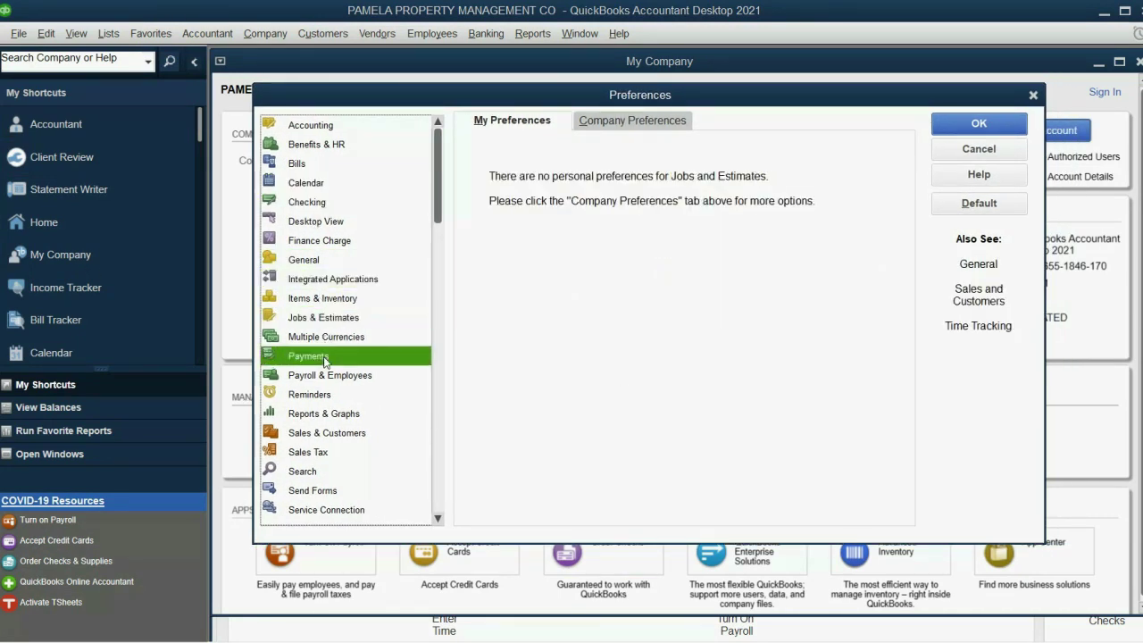
click(325, 413)
click(317, 437)
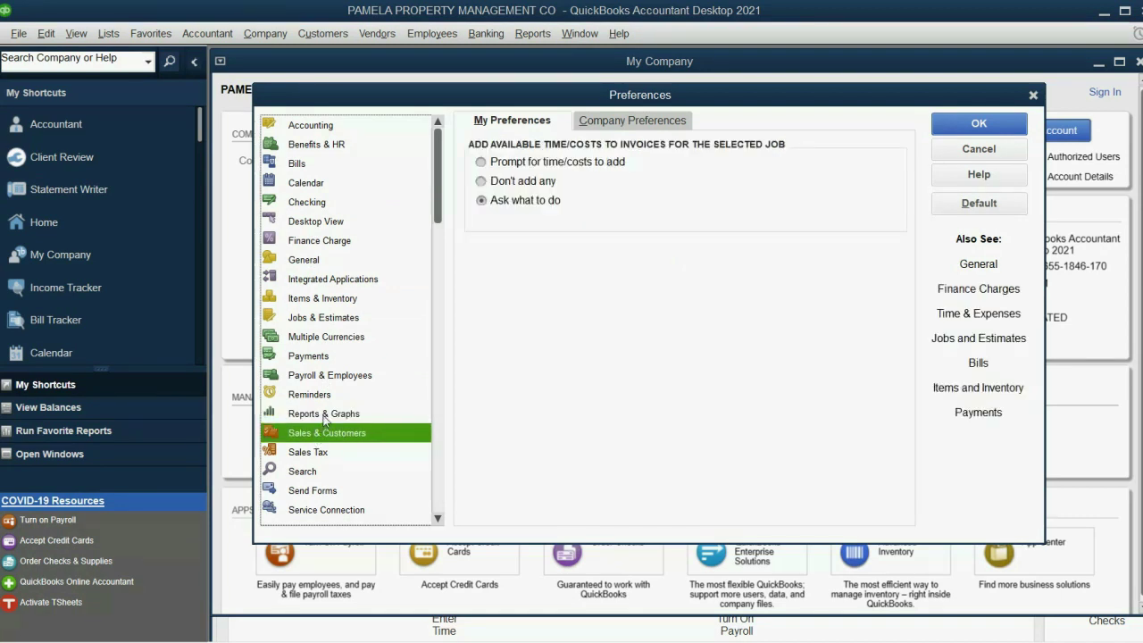
Show Reports & Graphs, check Company Preferences, then return to the personal report refresh options
click(325, 419)
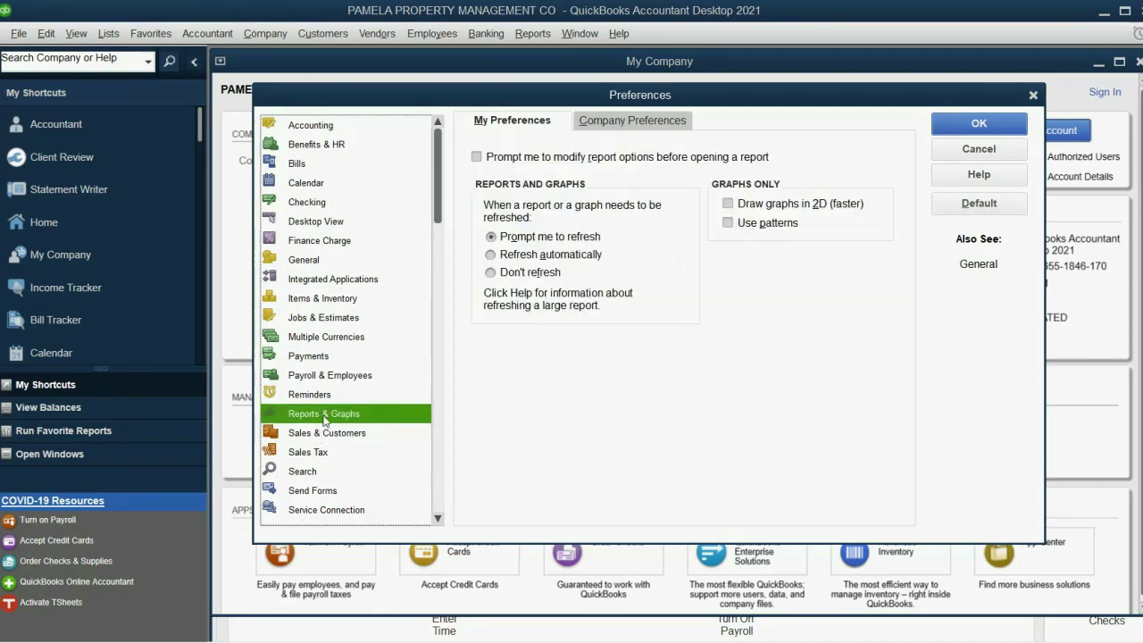
click(620, 124)
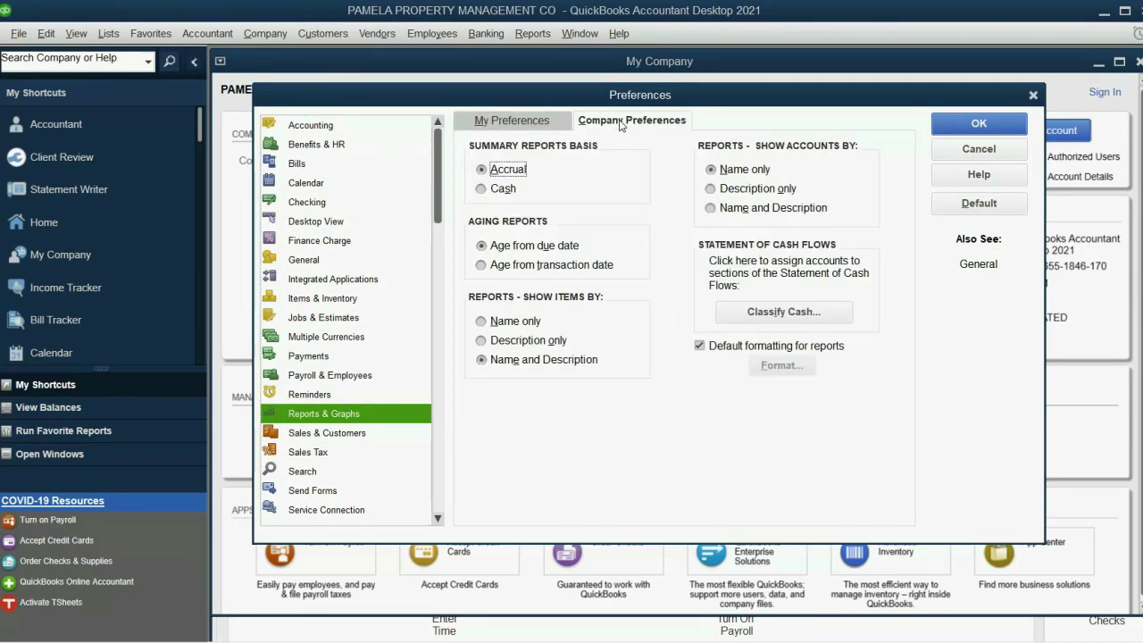
click(520, 125)
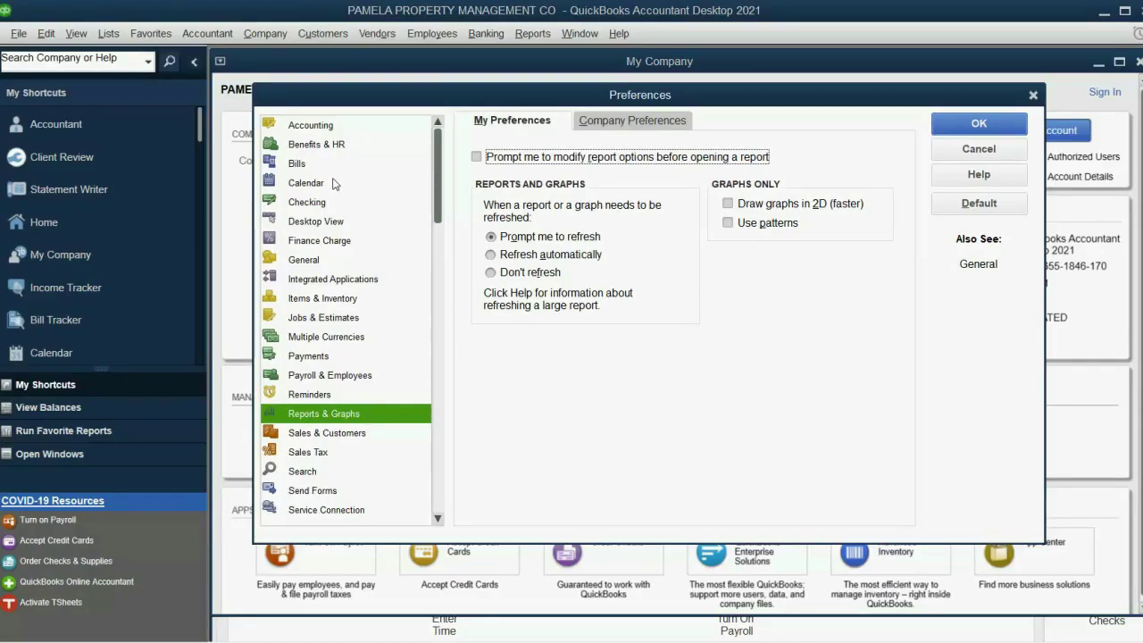
After viewing Accounting options, turn off product and service pop-ups in General My Preferences
click(347, 128)
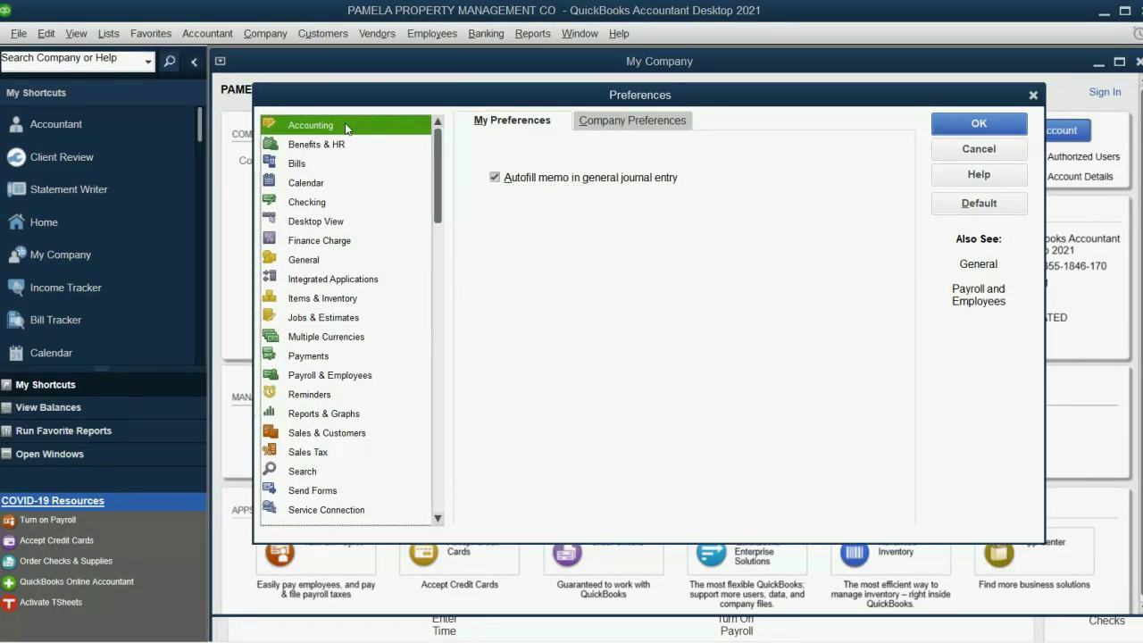
click(596, 126)
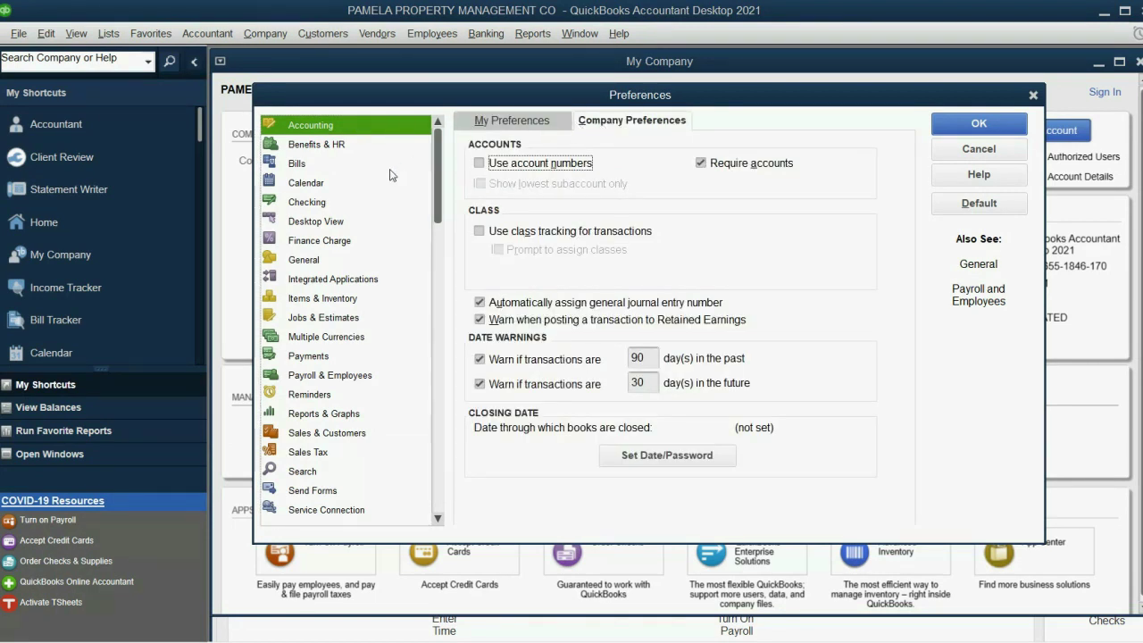
click(327, 265)
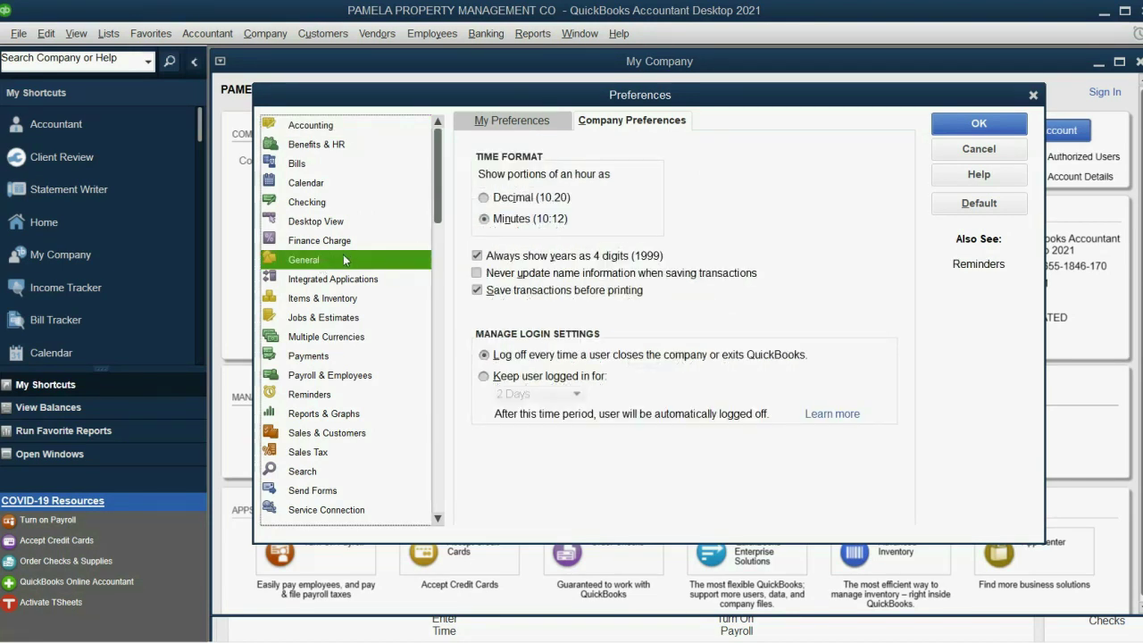
click(530, 127)
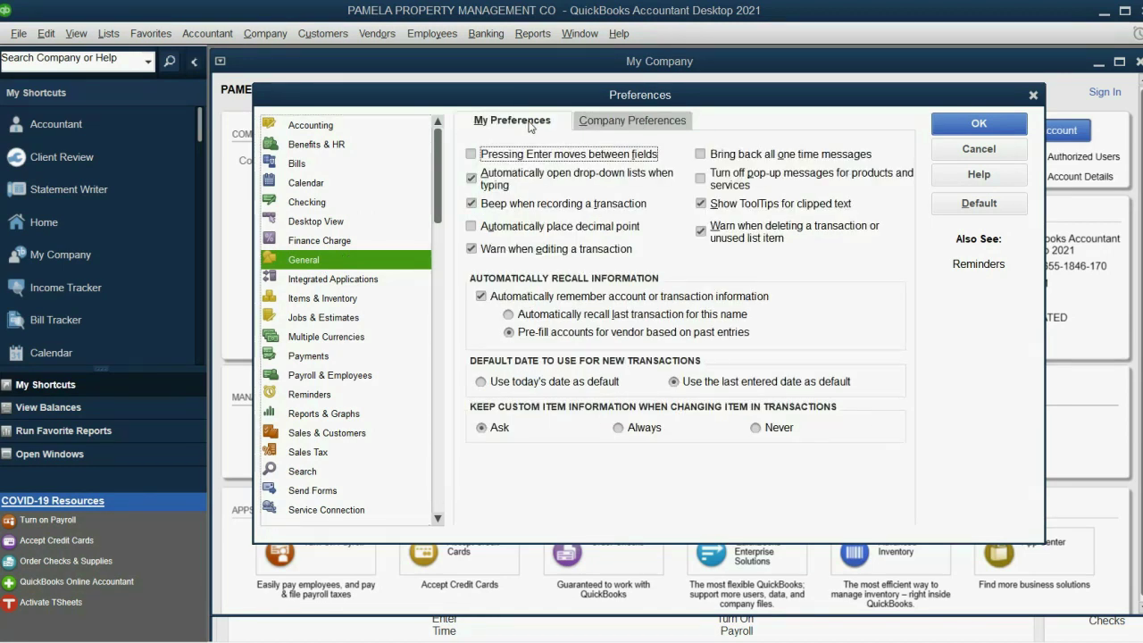
click(701, 181)
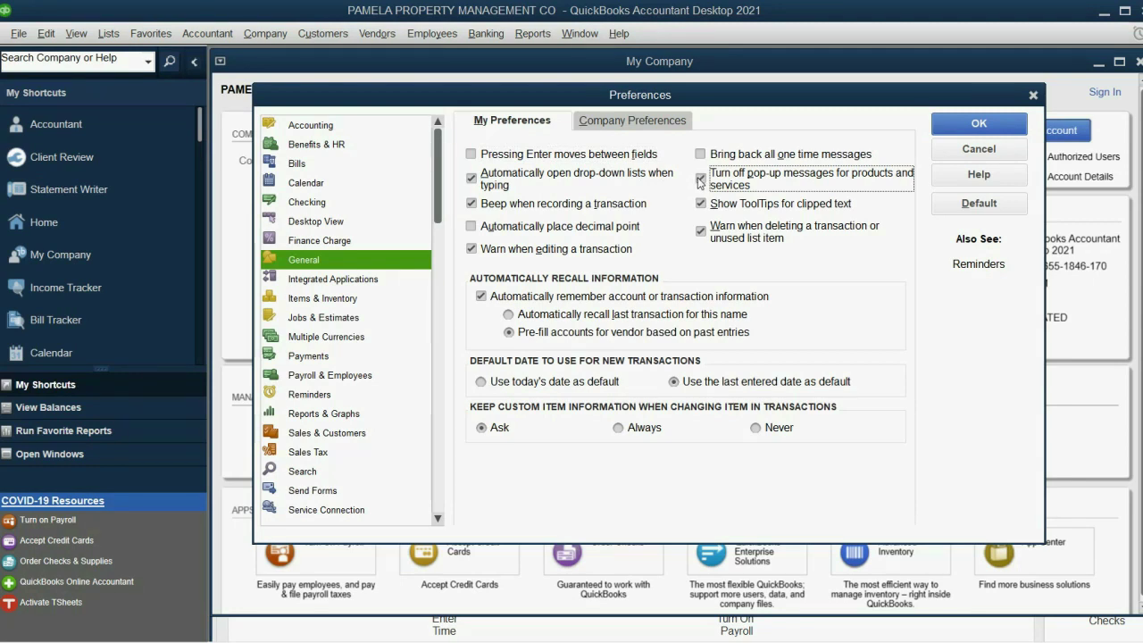
click(979, 124)
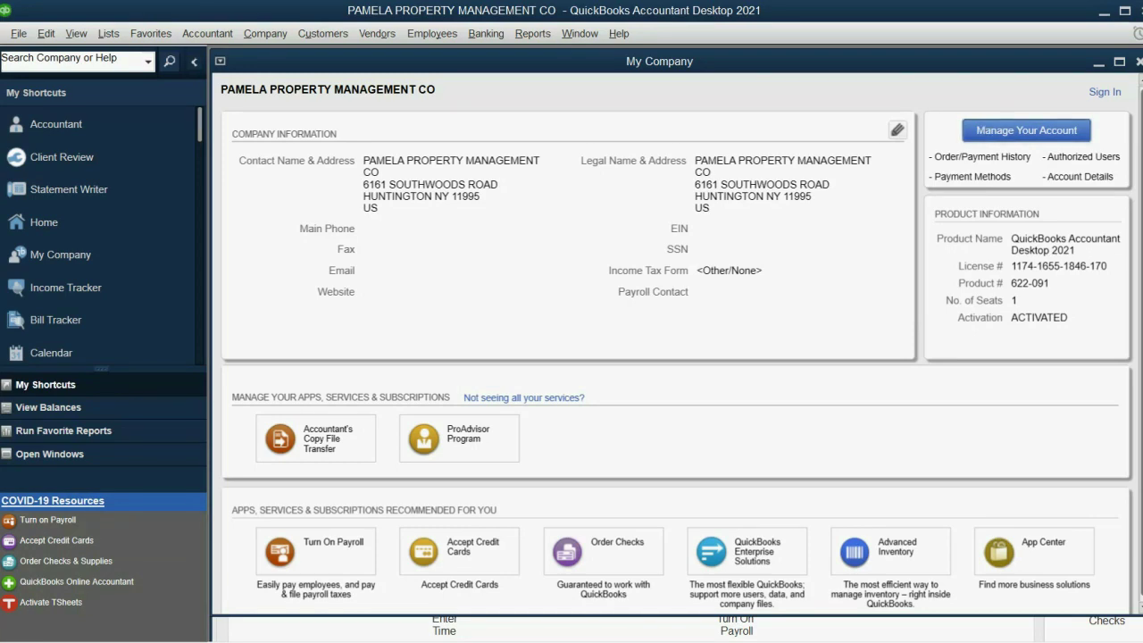
Turn off the Accounting company warnings for transactions dated 90 days past and 30 days future
click(46, 33)
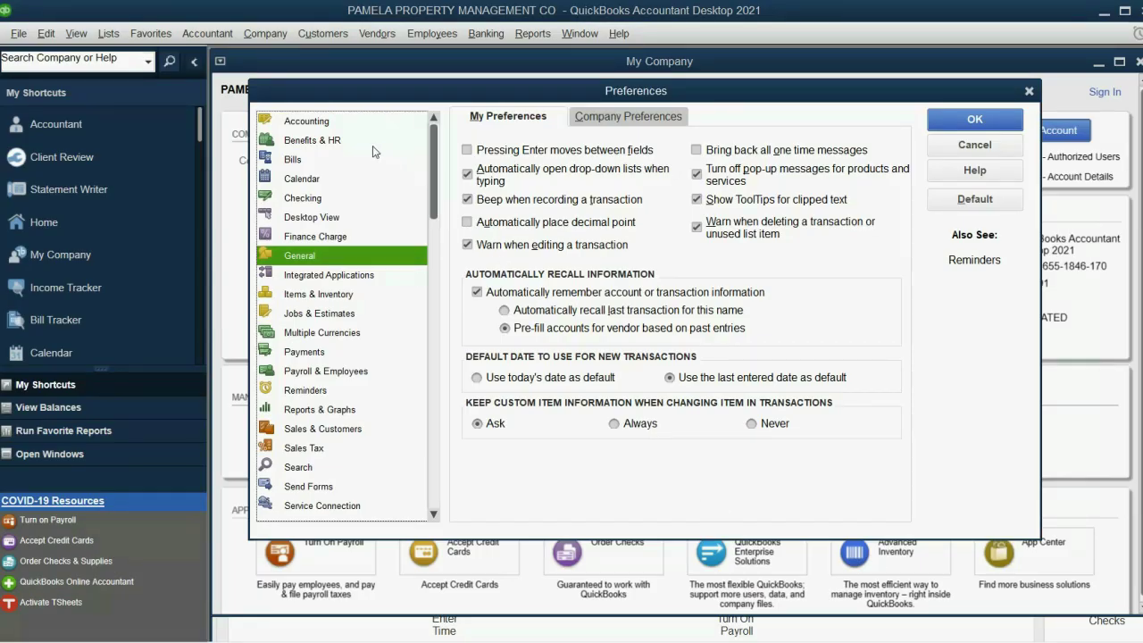
click(353, 125)
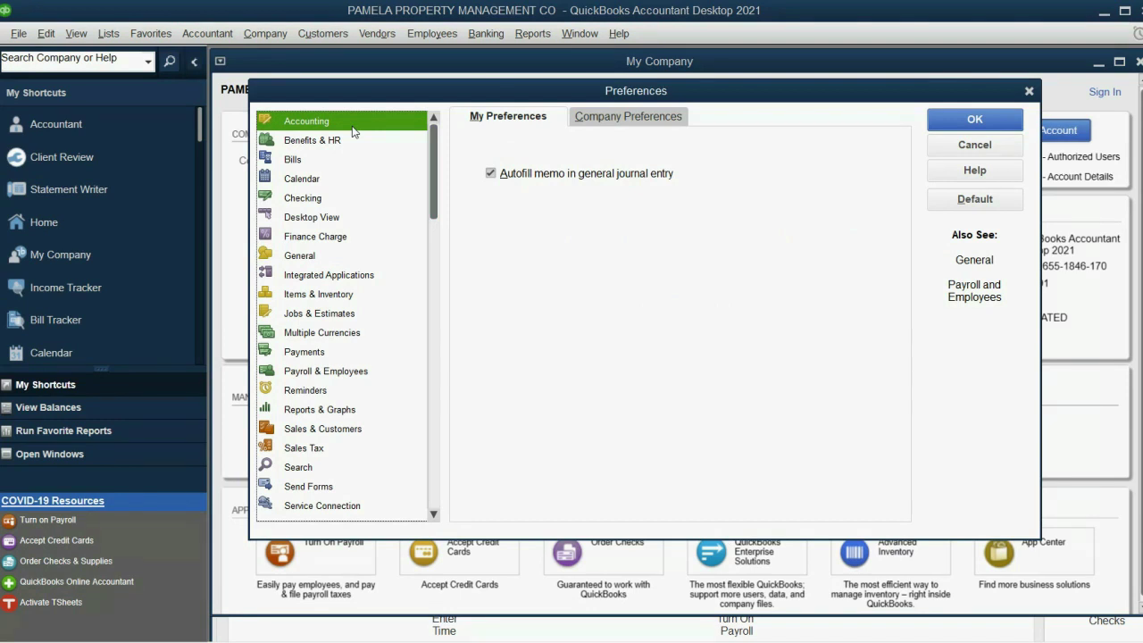
click(615, 120)
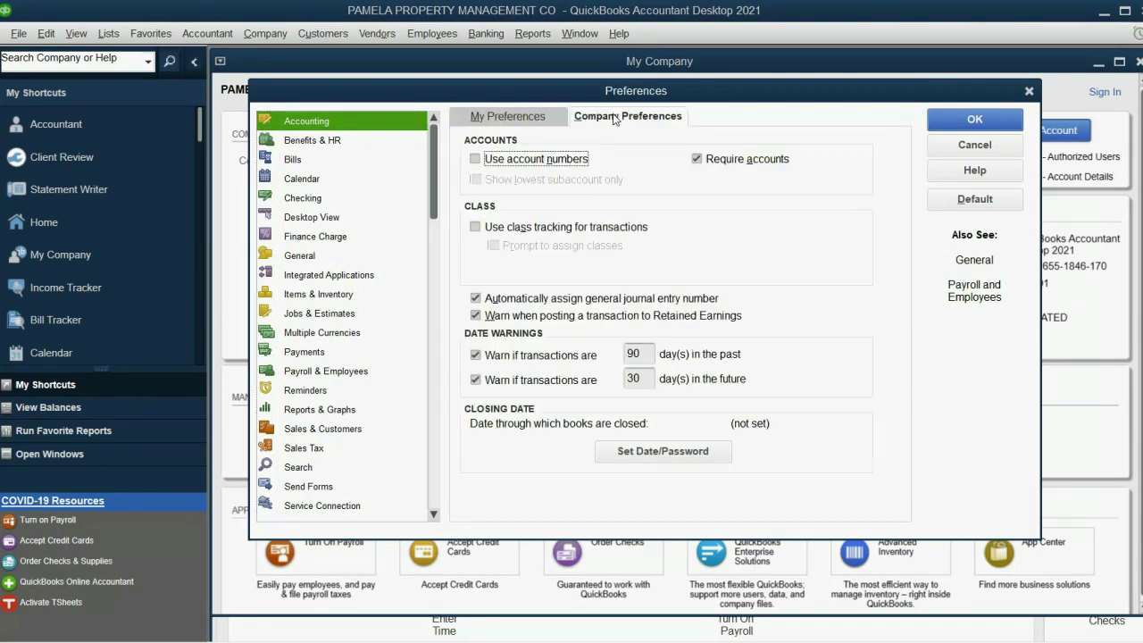
click(476, 354)
click(473, 373)
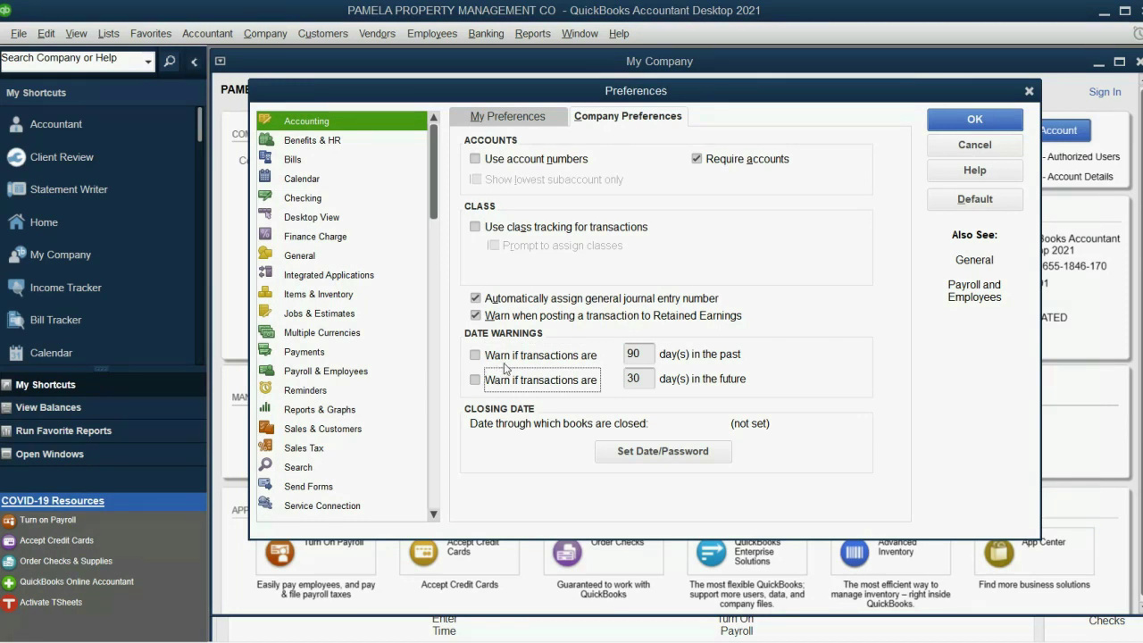
click(974, 119)
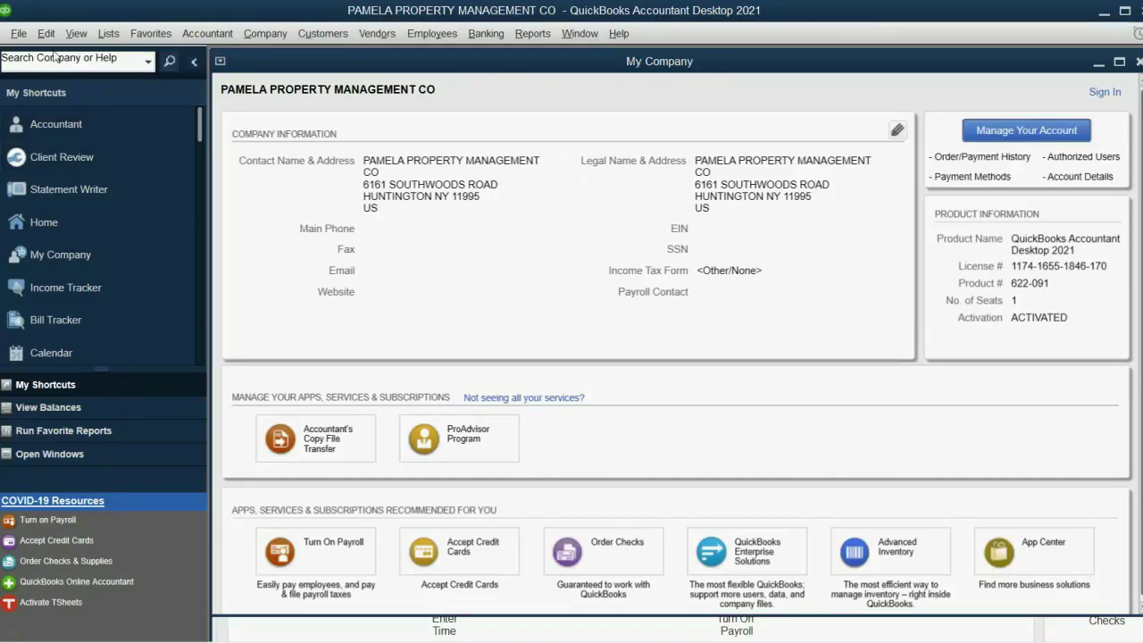
Uncheck the Payments company preference 'Use Undeposited Funds as a default deposit to account'
click(46, 34)
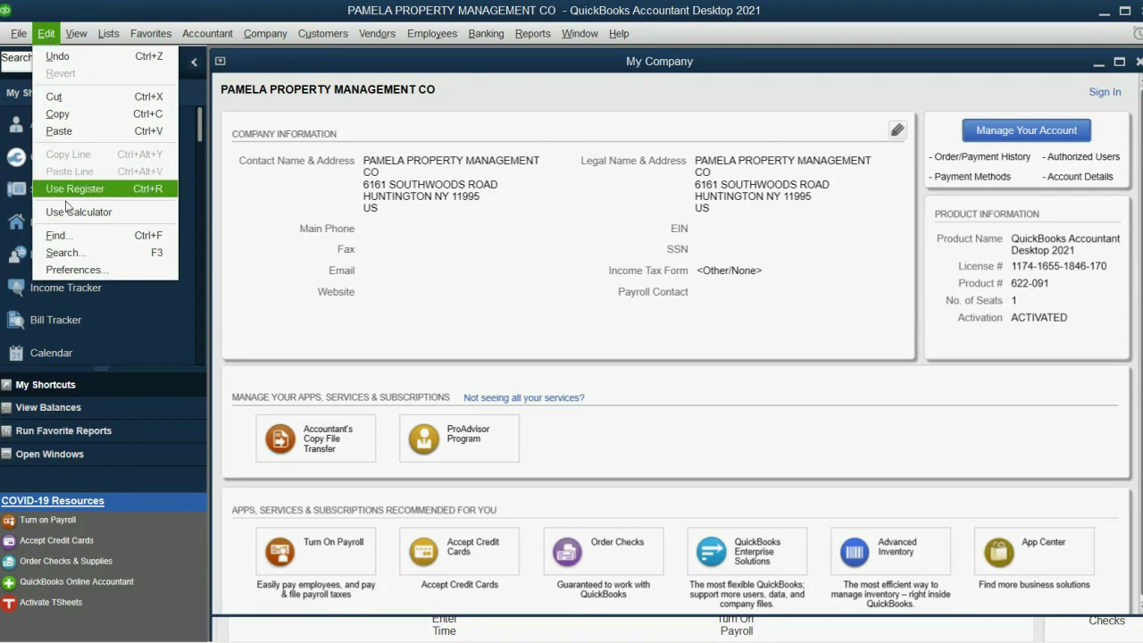
click(71, 266)
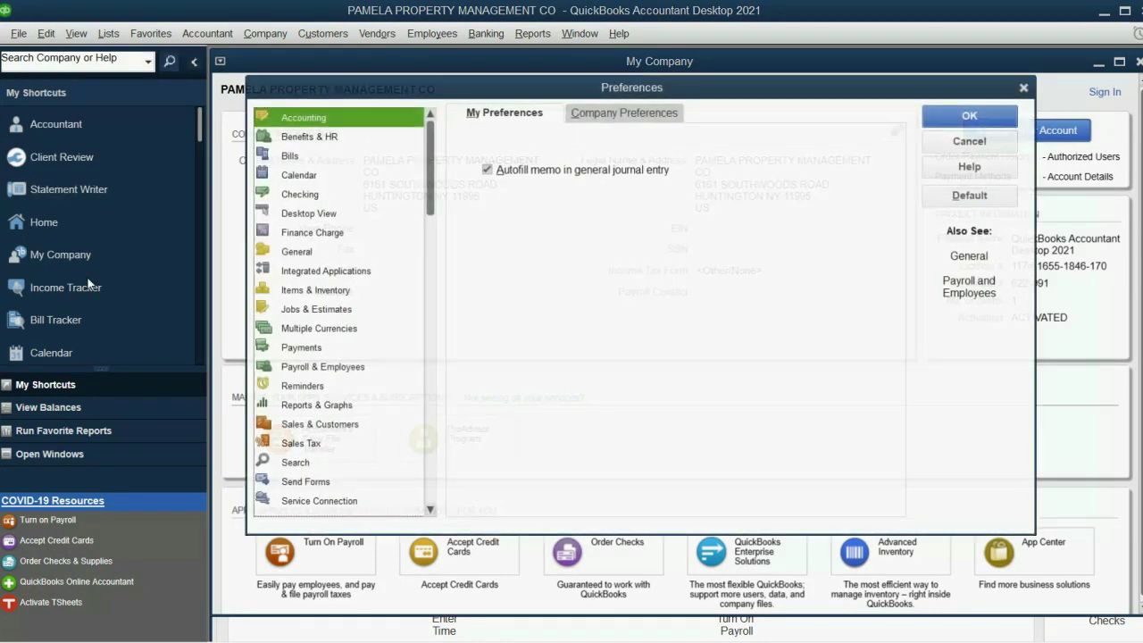
click(312, 349)
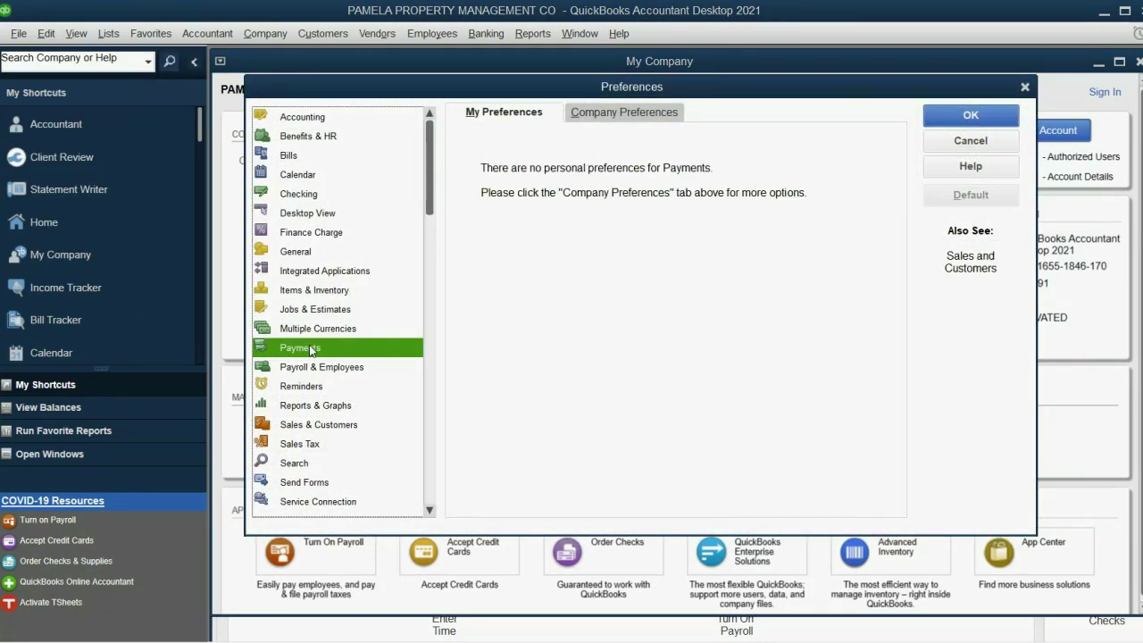
click(629, 116)
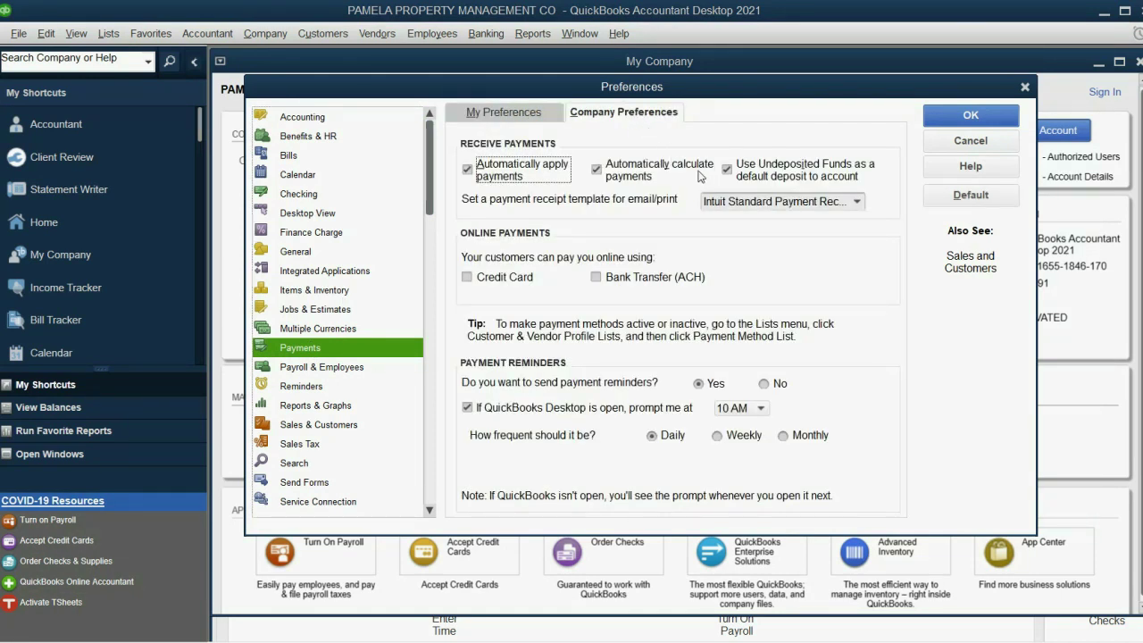
click(728, 170)
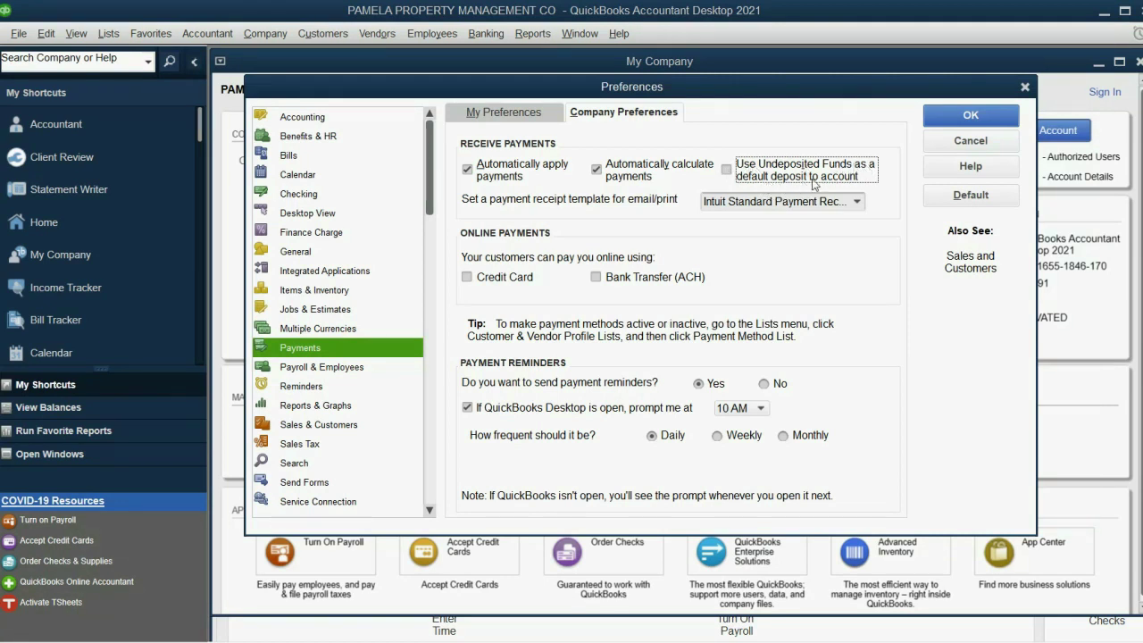
click(952, 118)
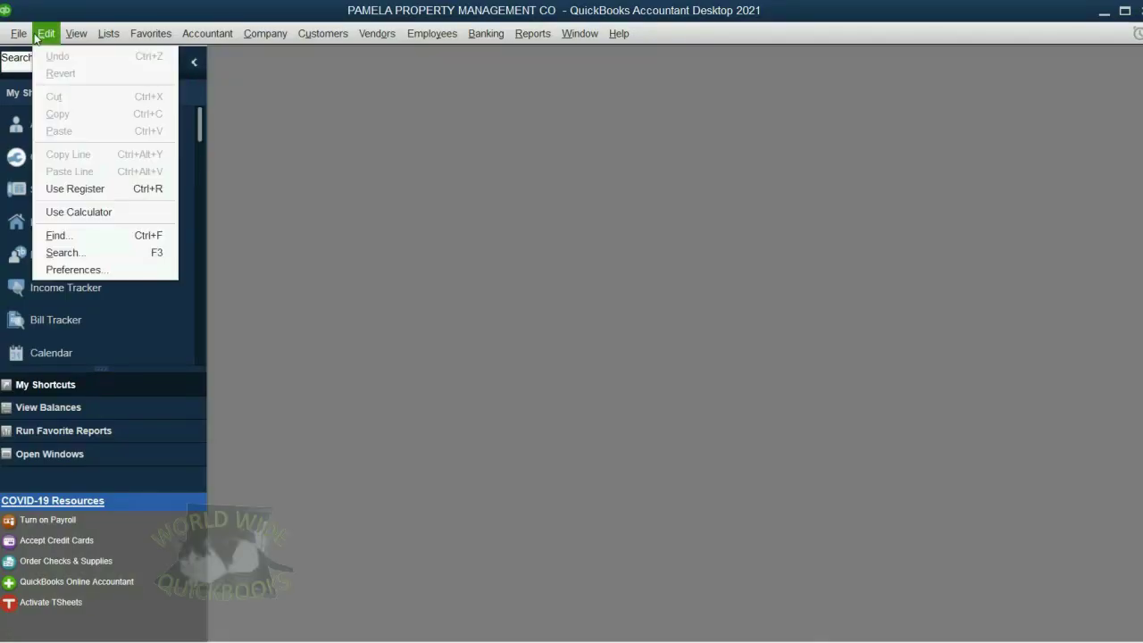
Set the Reports & Graphs personal preference to 'Refresh automatically'
click(99, 269)
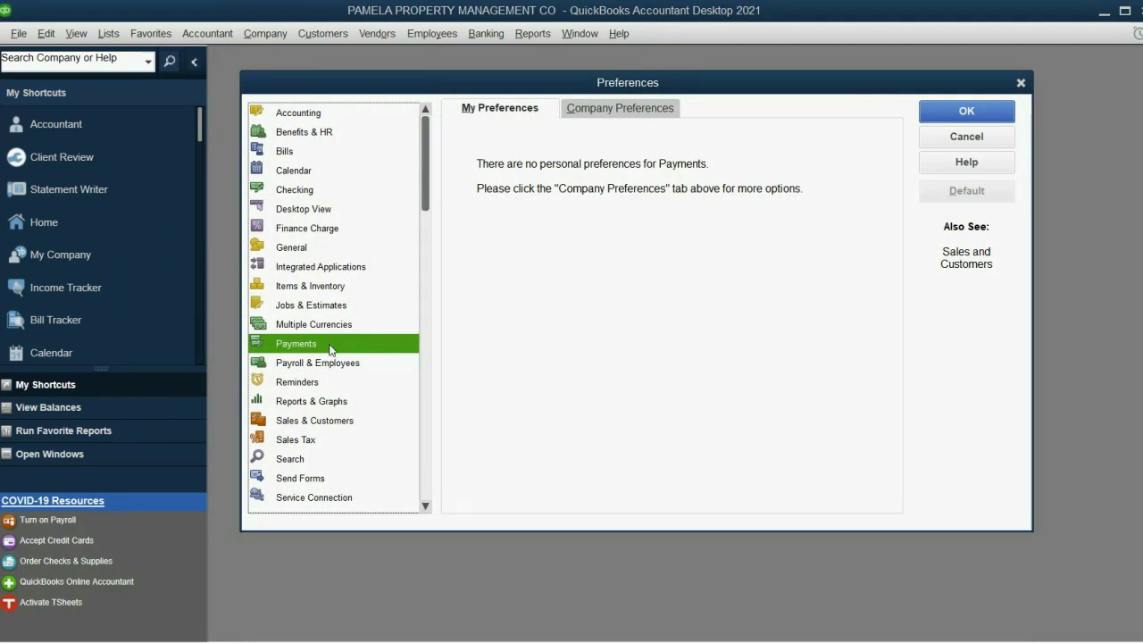
click(338, 405)
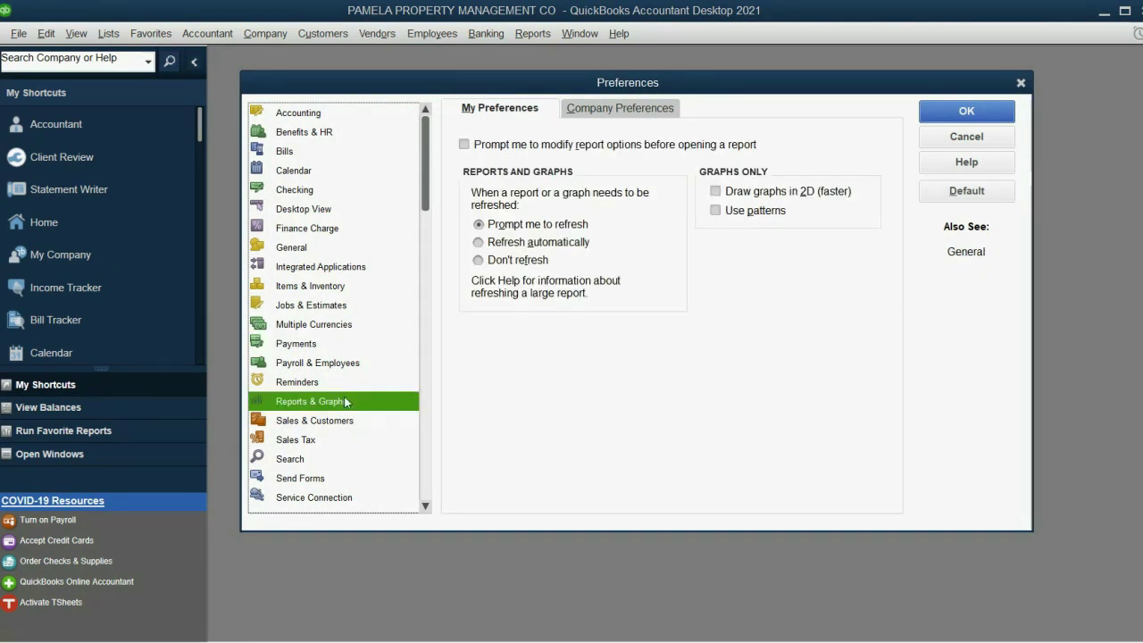
click(511, 247)
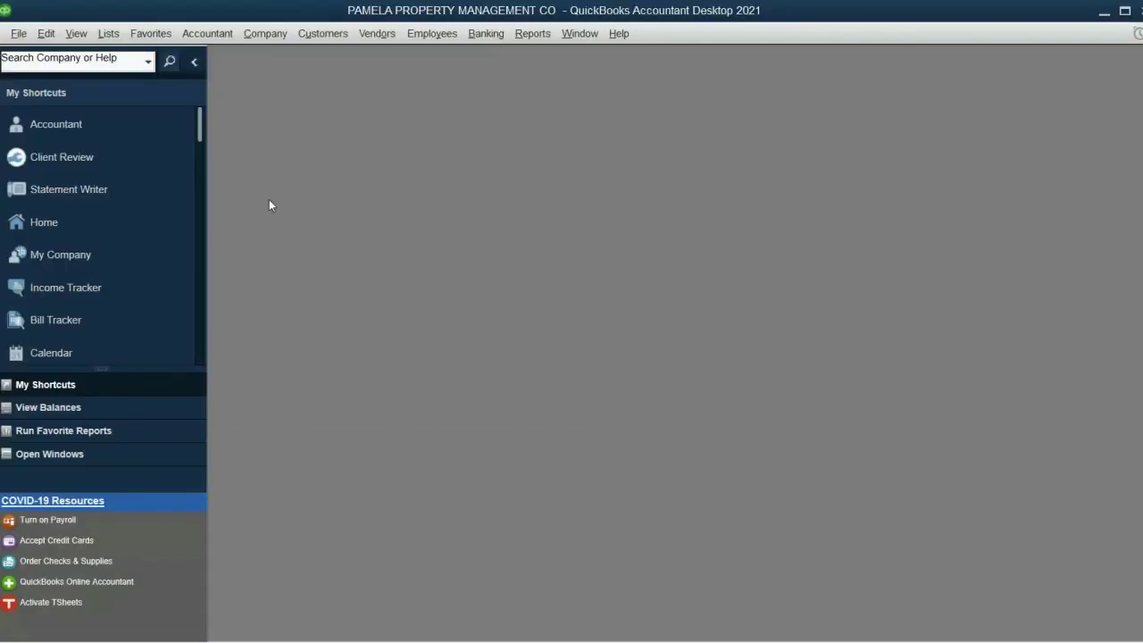
In Desktop View preferences, stop showing the Home page on opening and select 'Don't save the desktop'
click(46, 33)
click(105, 272)
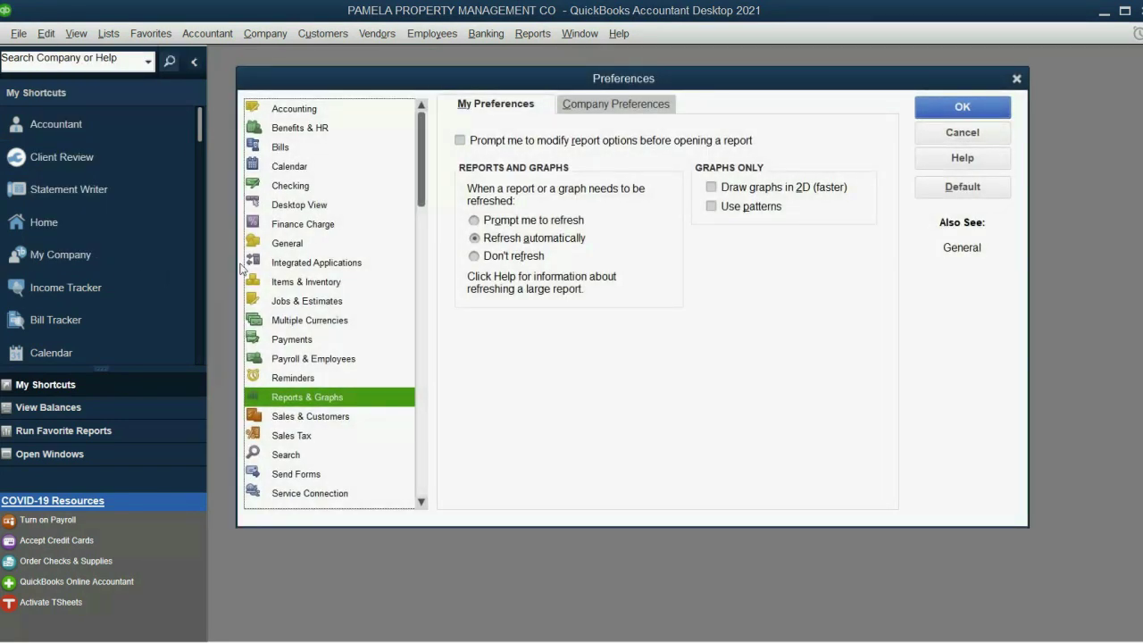
click(331, 208)
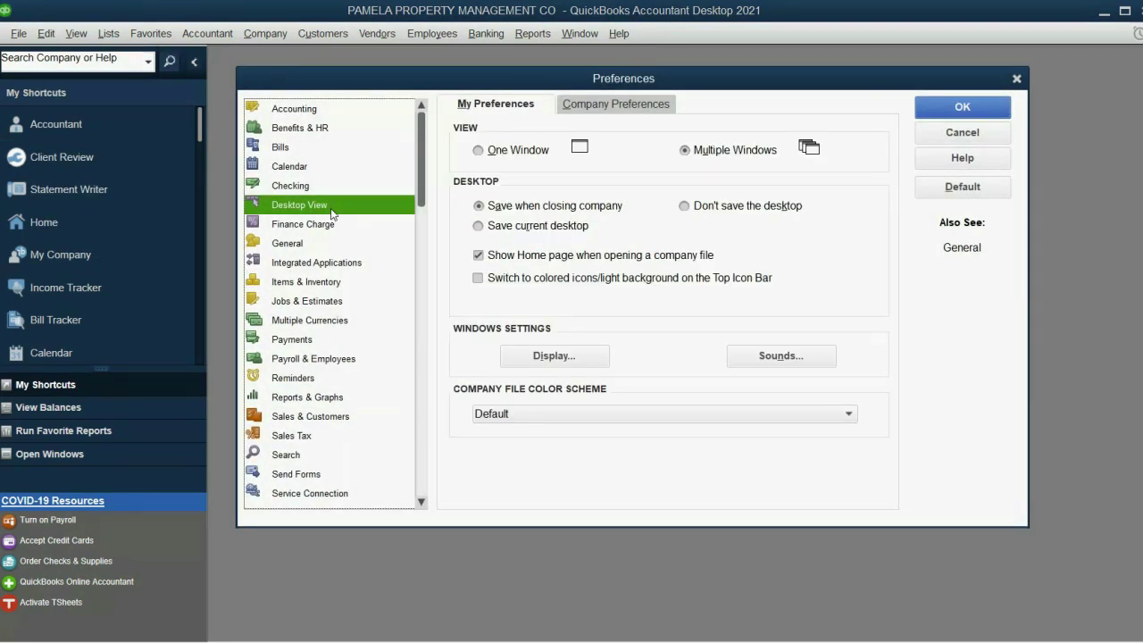
click(478, 255)
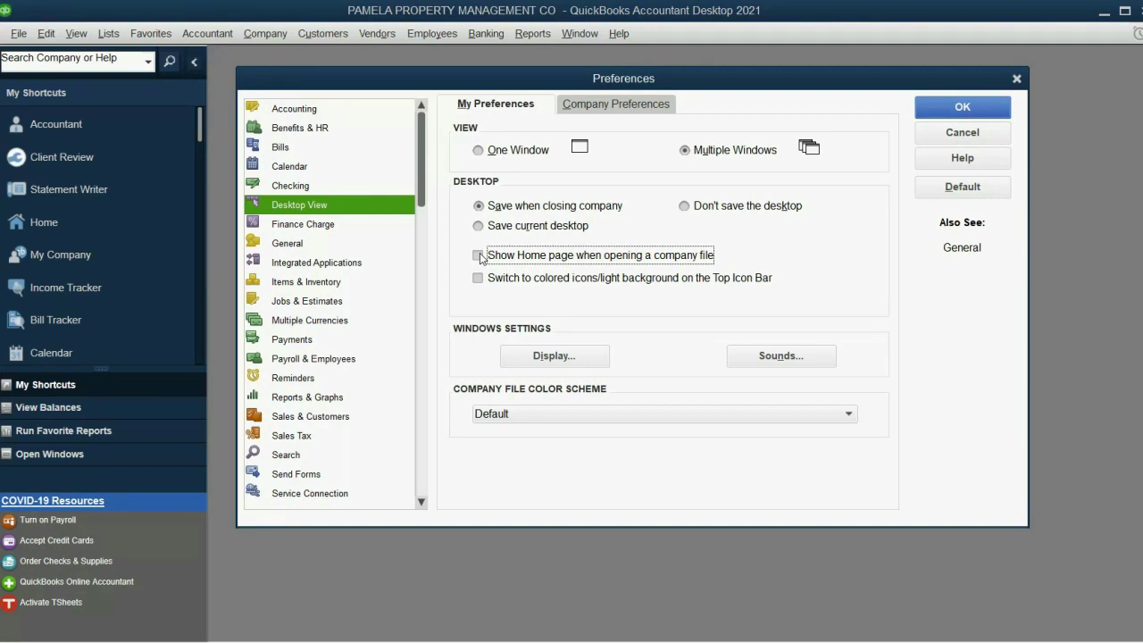
click(613, 107)
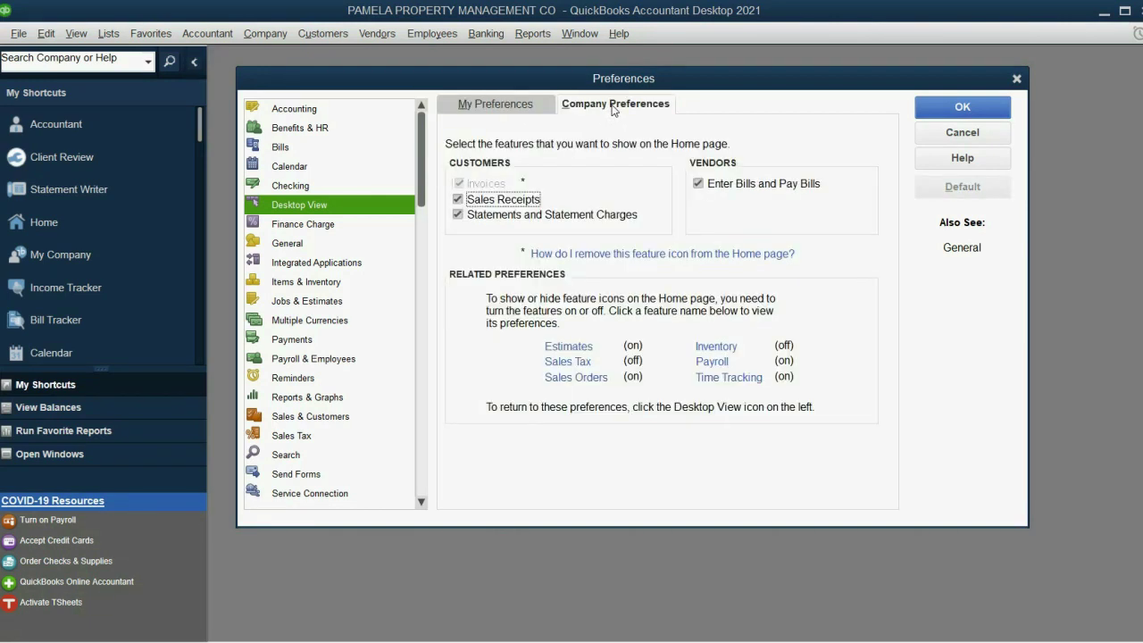
click(510, 104)
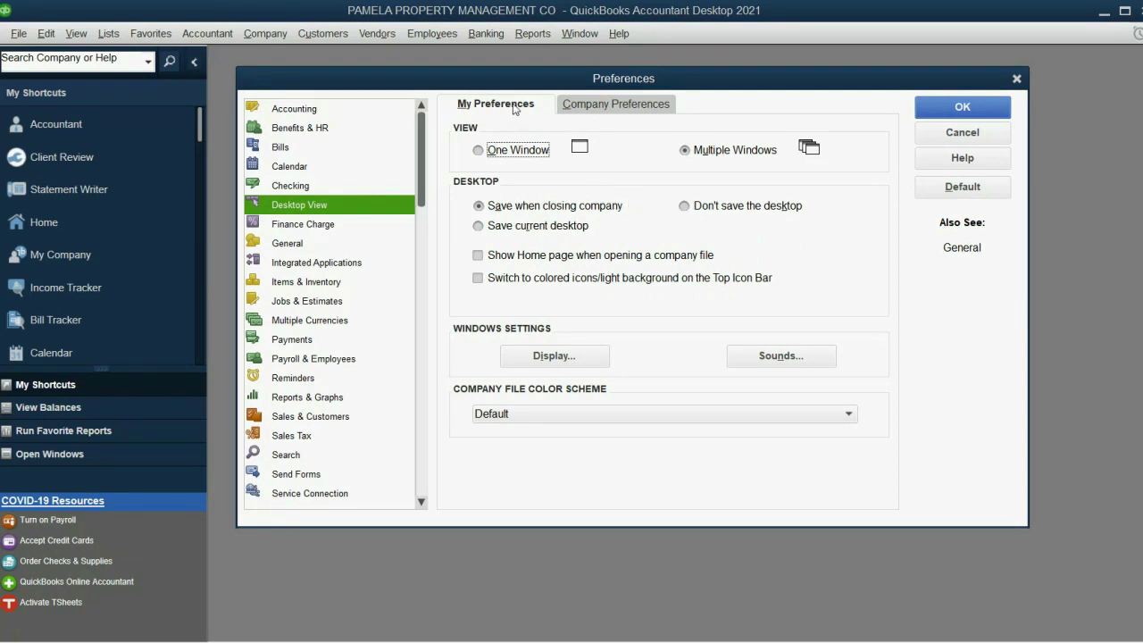
click(689, 208)
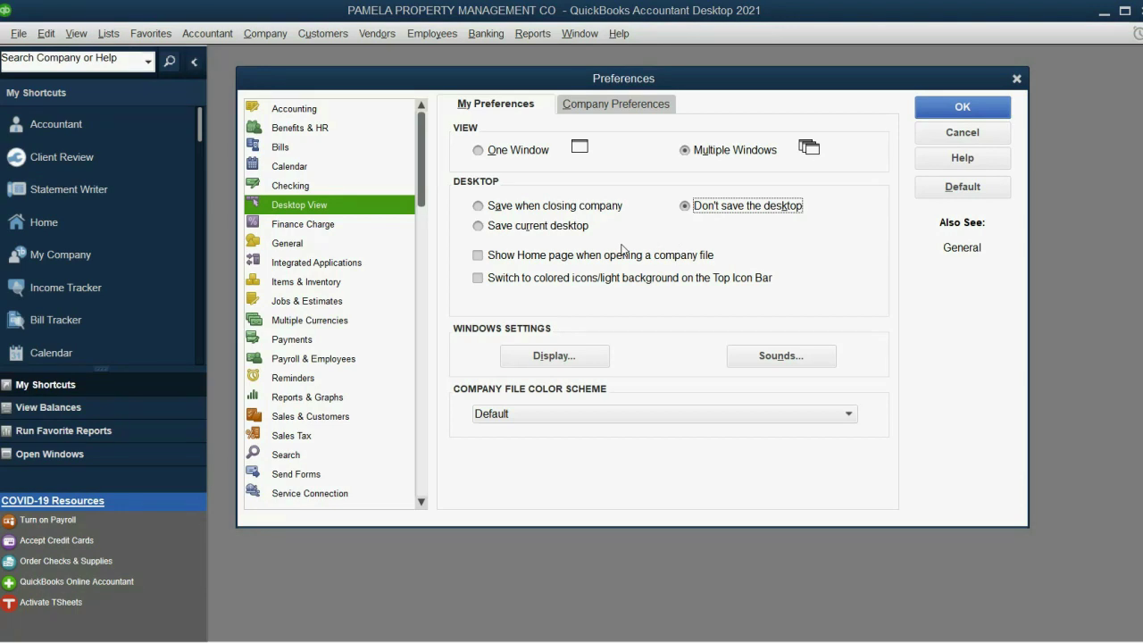
click(974, 109)
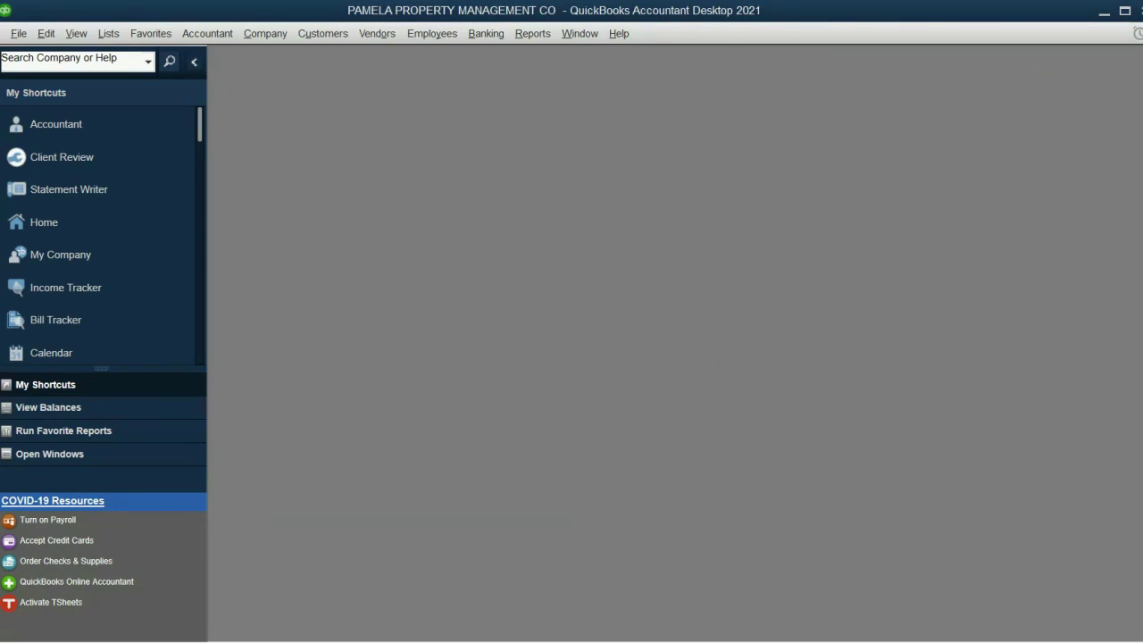